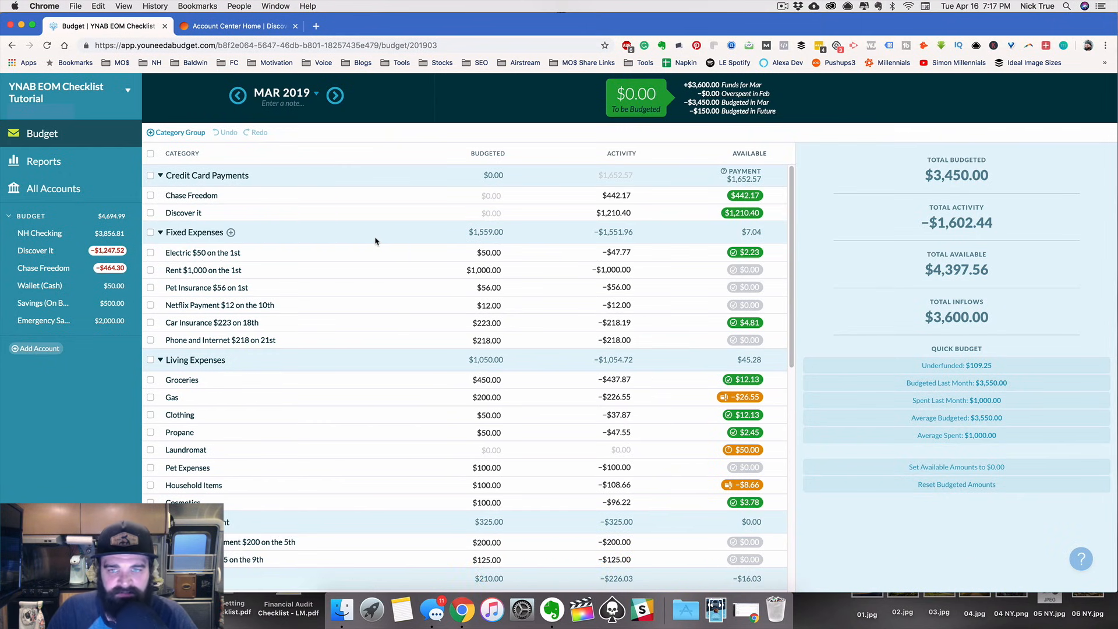
Look over the March 2019 budget categories and open the Discover it account's transactions
left_click_drag(792, 181, 789, 283)
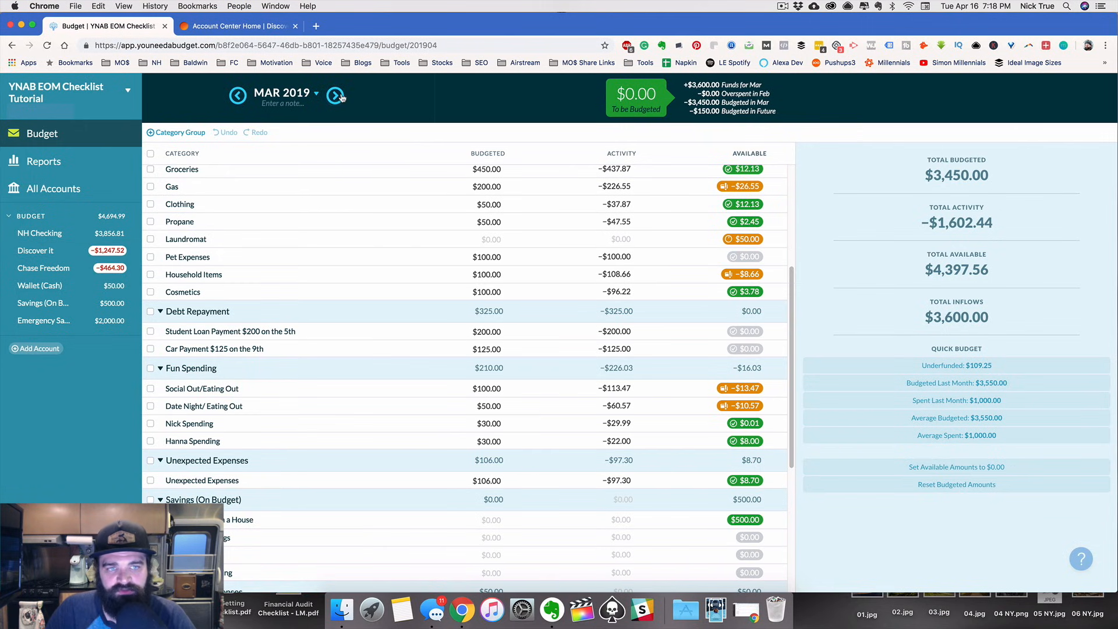
left_click(239, 97)
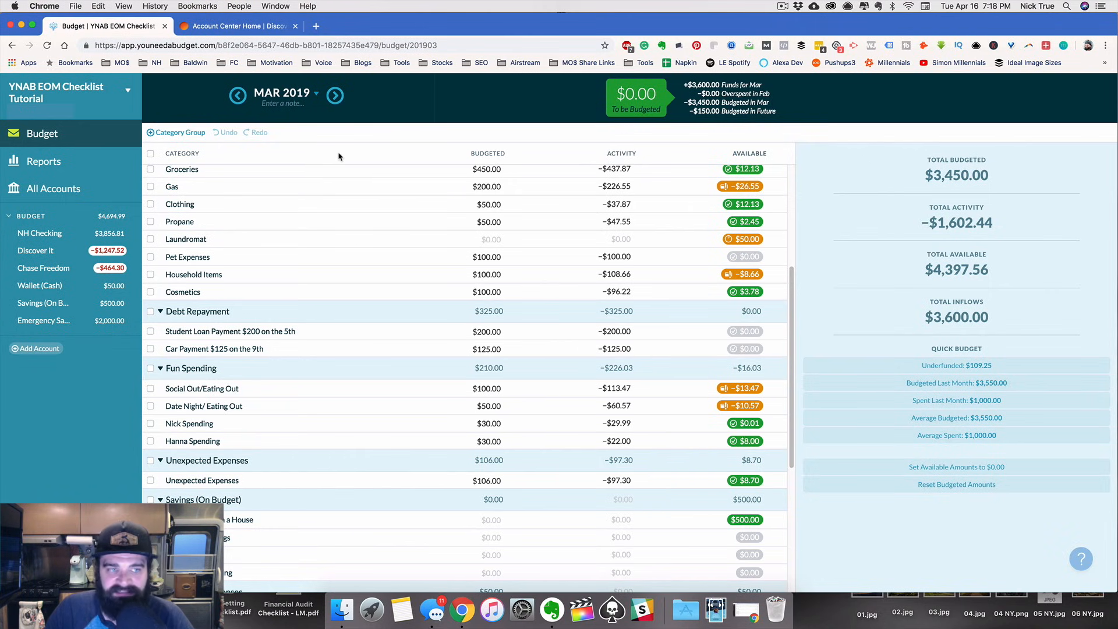
left_click(9, 257)
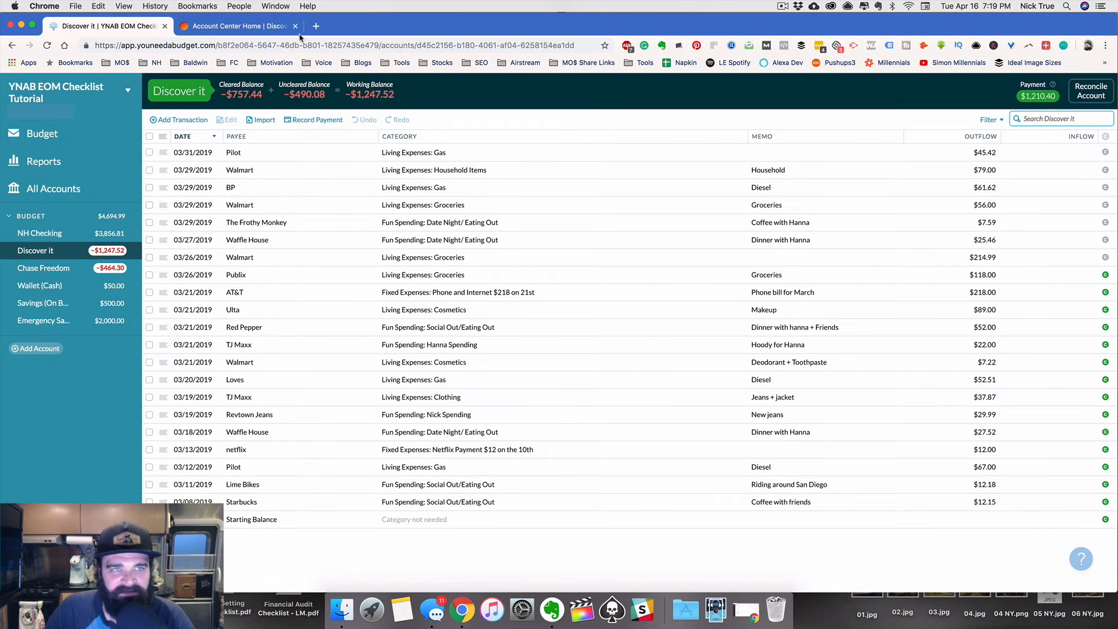
Move the Discover account page into its own browser window and arrange it side by side with the YNAB window
left_click(252, 28)
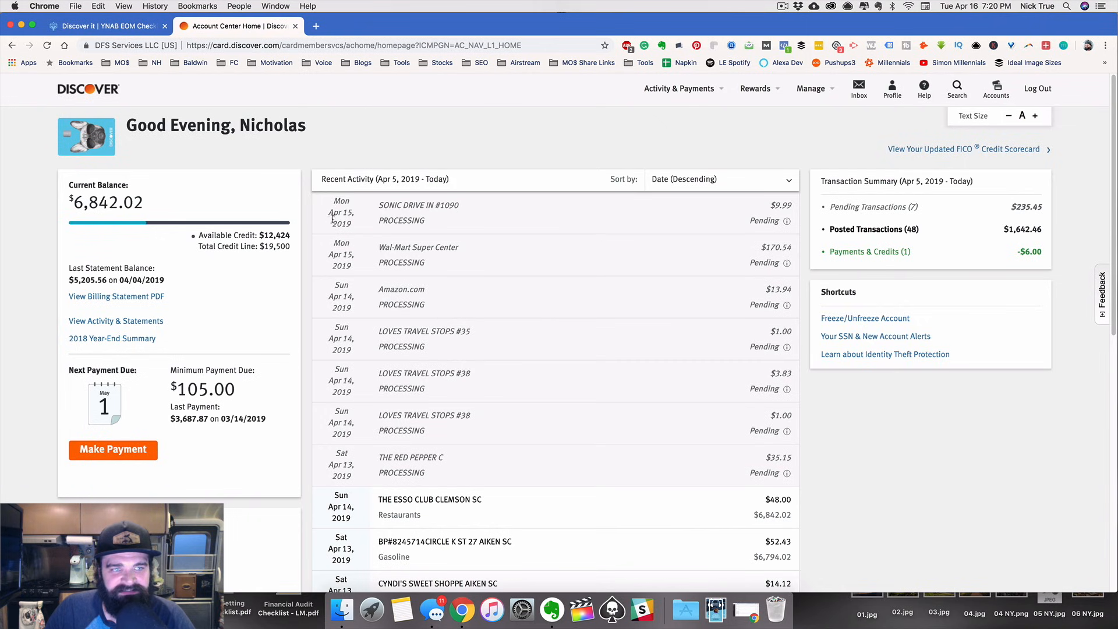
left_click(127, 25)
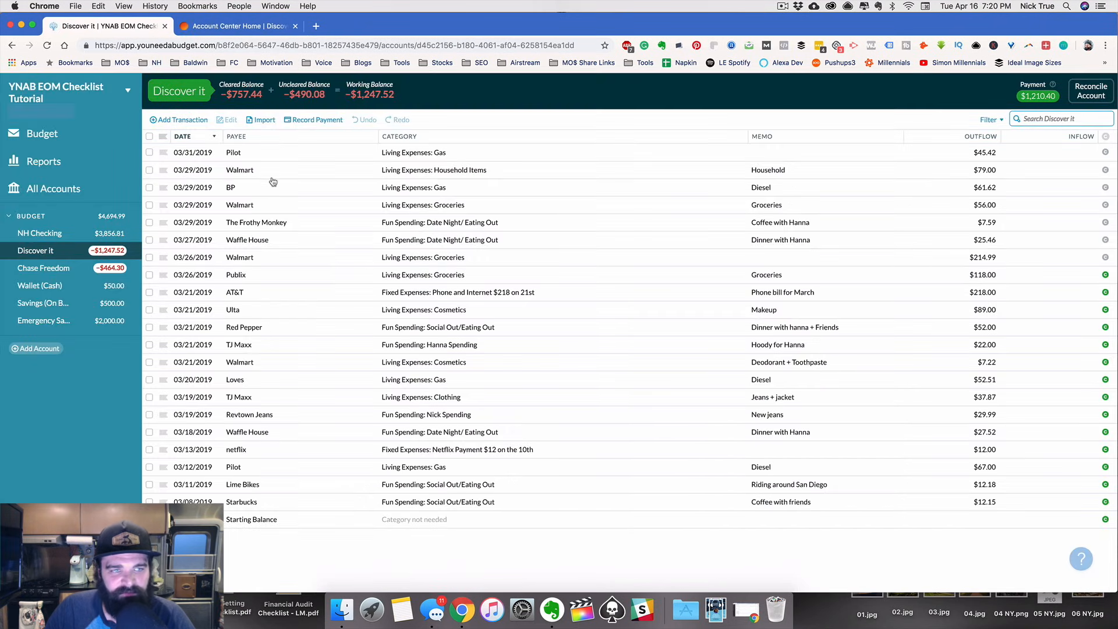
left_click(257, 26)
left_click_drag(239, 27, 269, 28)
left_click_drag(1, 36, 759, 6)
left_click(693, 25)
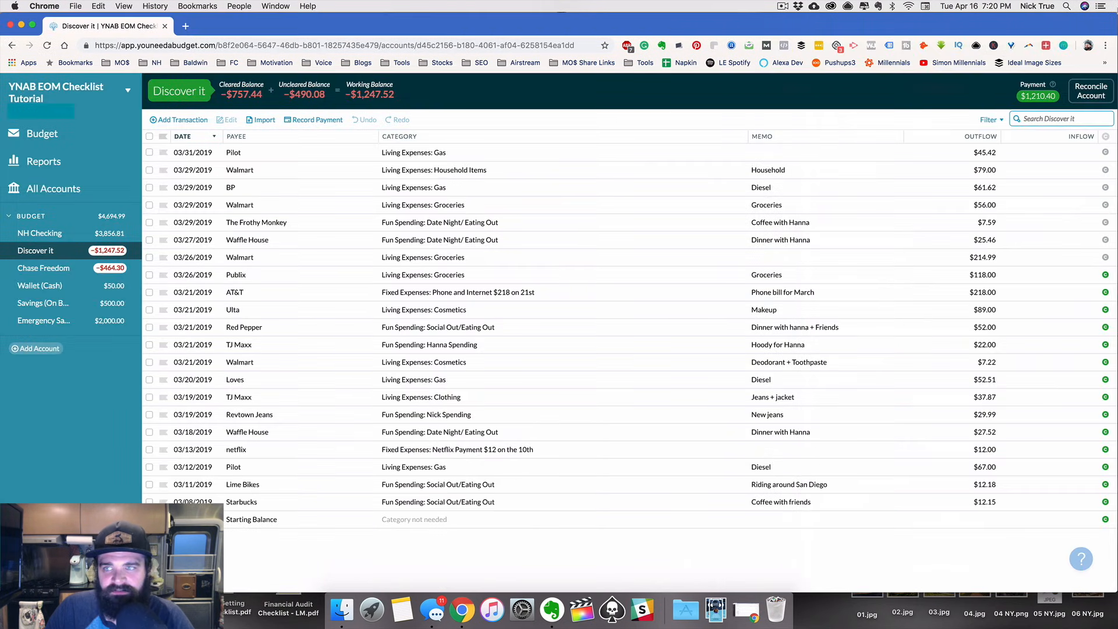
left_click_drag(1116, 15, 751, 7)
Browse the pending and posted transactions on the Discover account page
left_click(1060, 182)
scroll(1061, 182, "down", 6)
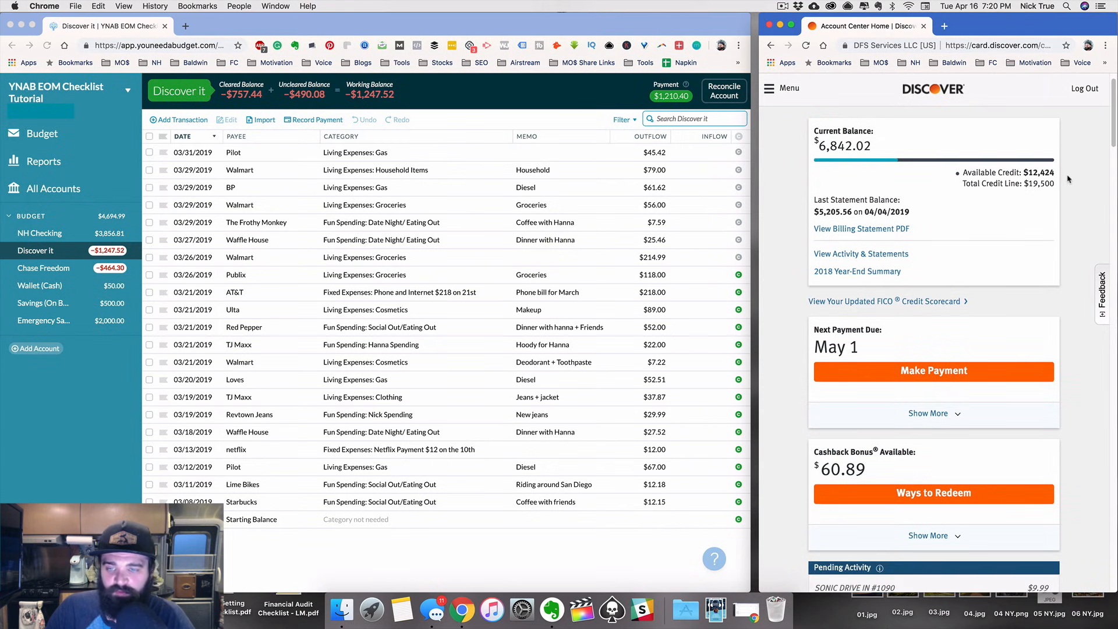
scroll(1067, 181, "down", 2)
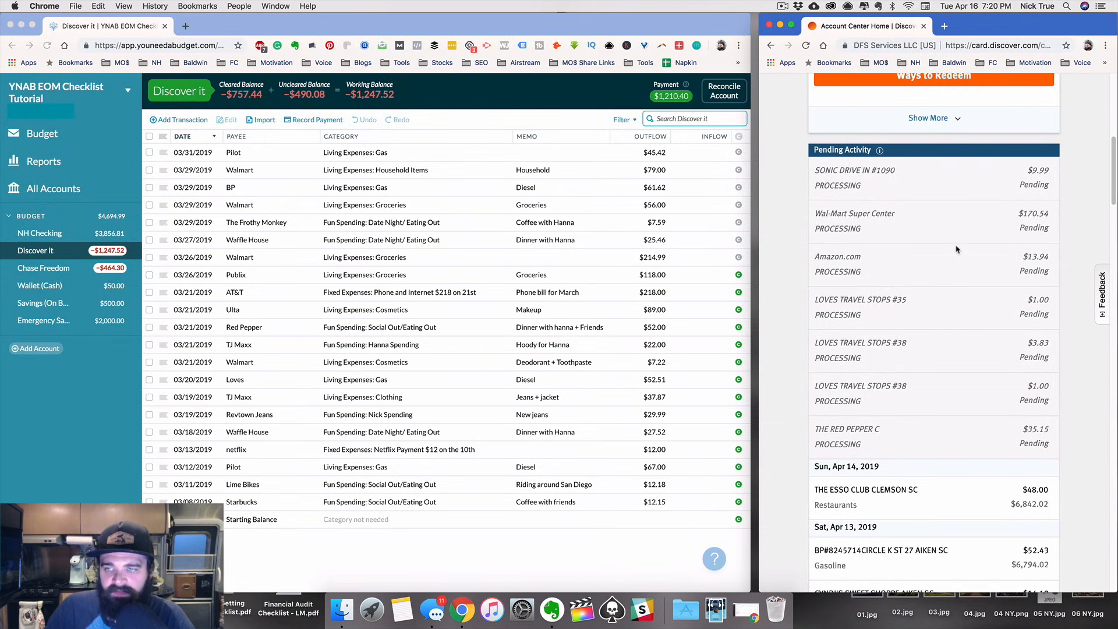
scroll(957, 249, "down", 1)
scroll(958, 249, "down", 1)
left_click_drag(1115, 161, 1117, 202)
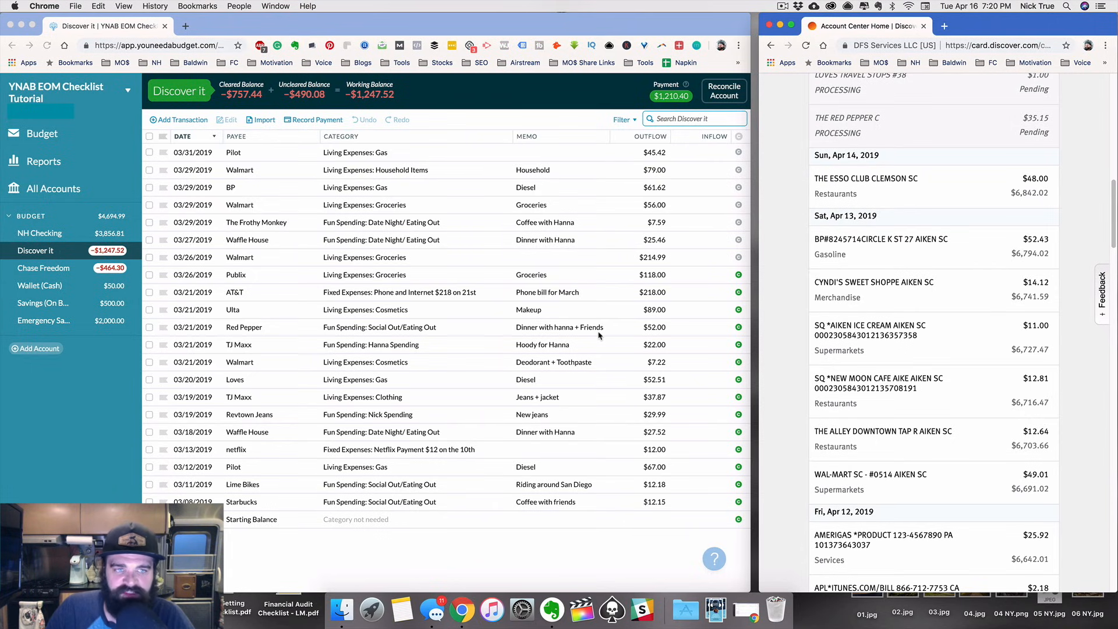
Mark every uncleared Discover it transaction as cleared, from the 03/26/2019 Walmart purchase through the 03/31/2019 Pilot purchase
left_click(740, 276)
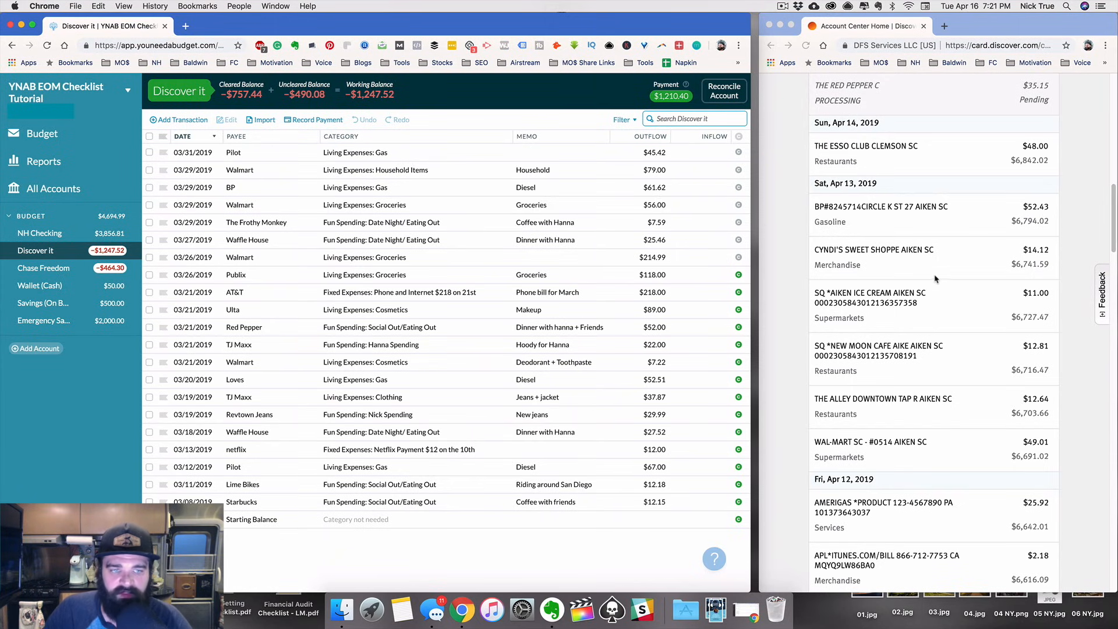
left_click(554, 262)
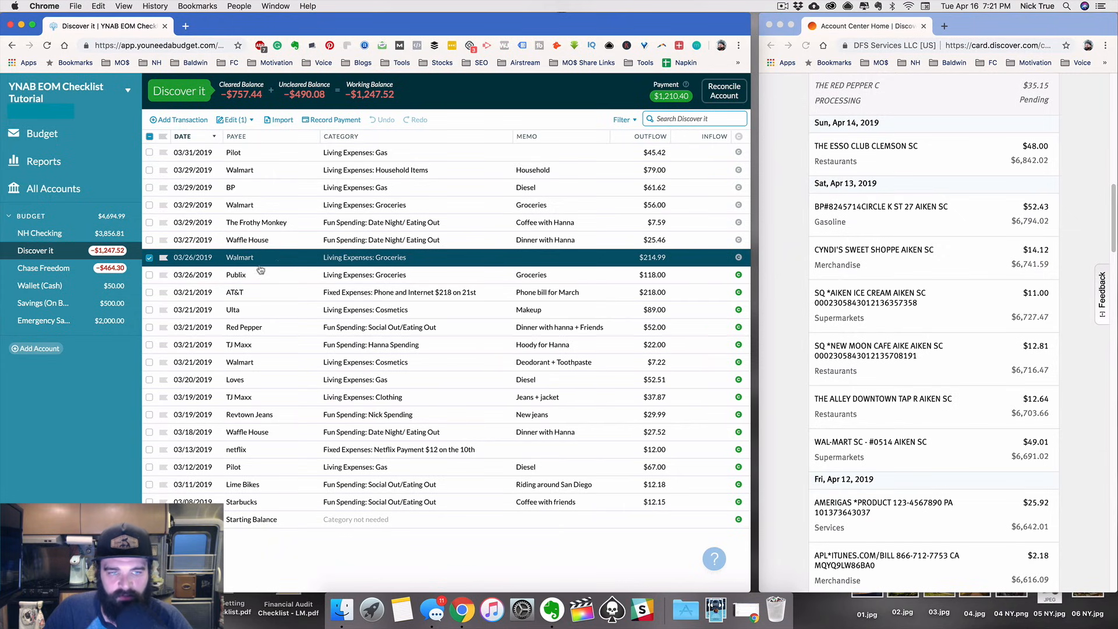
left_click(738, 258)
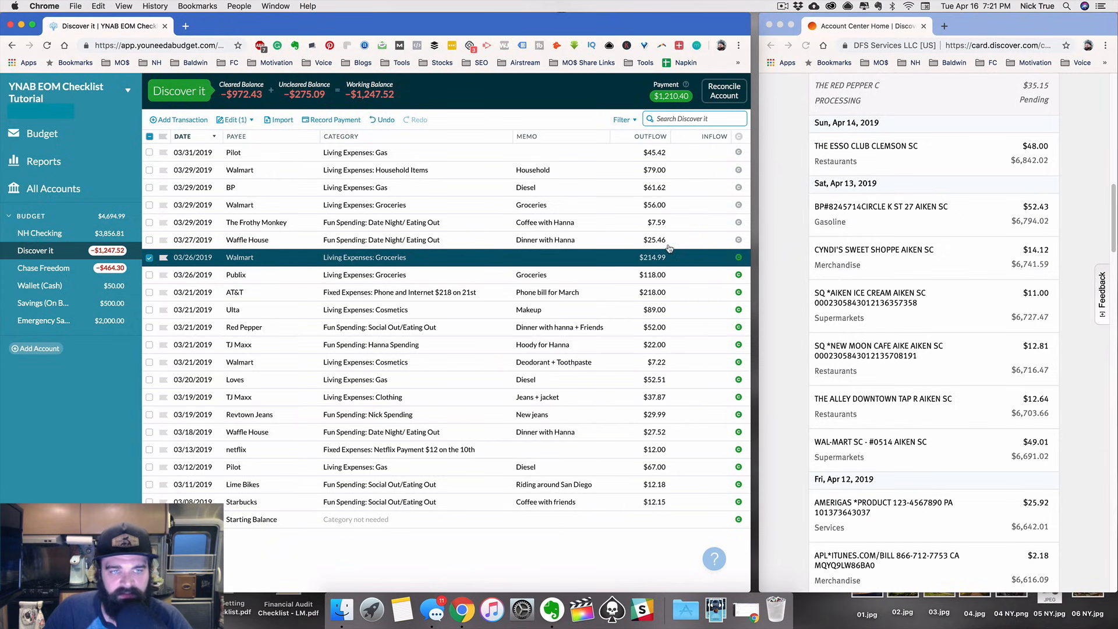
left_click(739, 240)
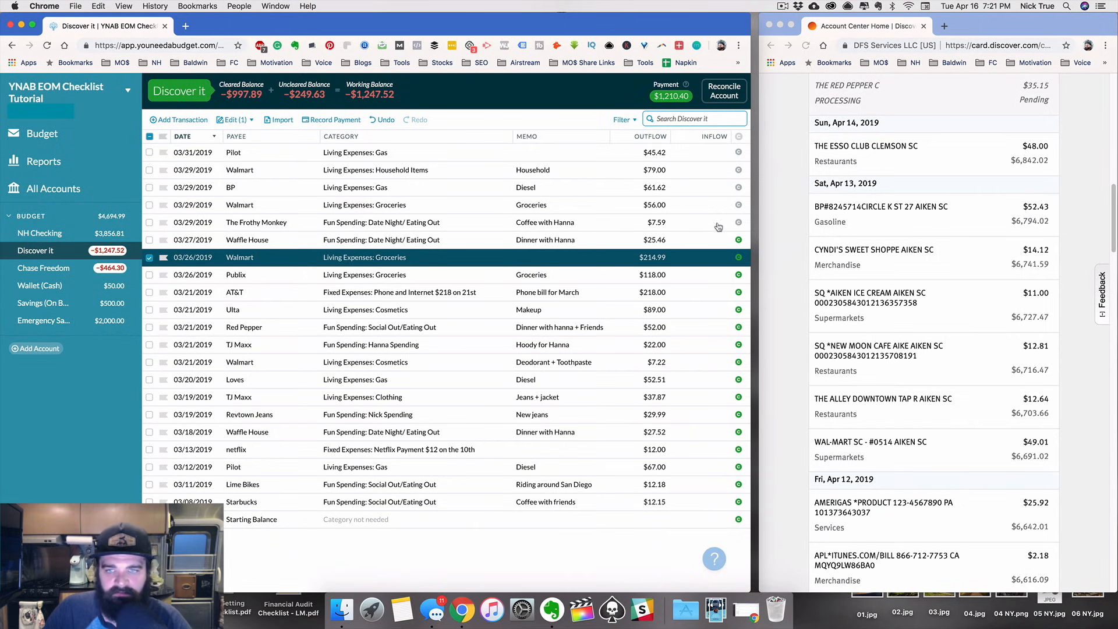
left_click(743, 224)
left_click(738, 222)
left_click(738, 205)
left_click(739, 205)
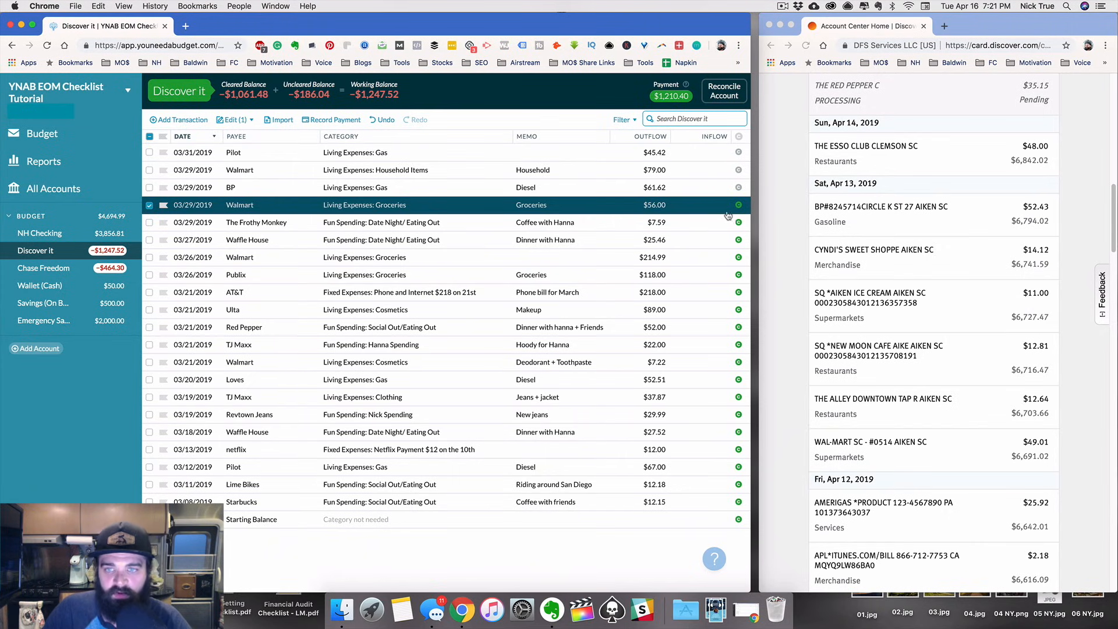
left_click(739, 187)
left_click(738, 169)
left_click(738, 152)
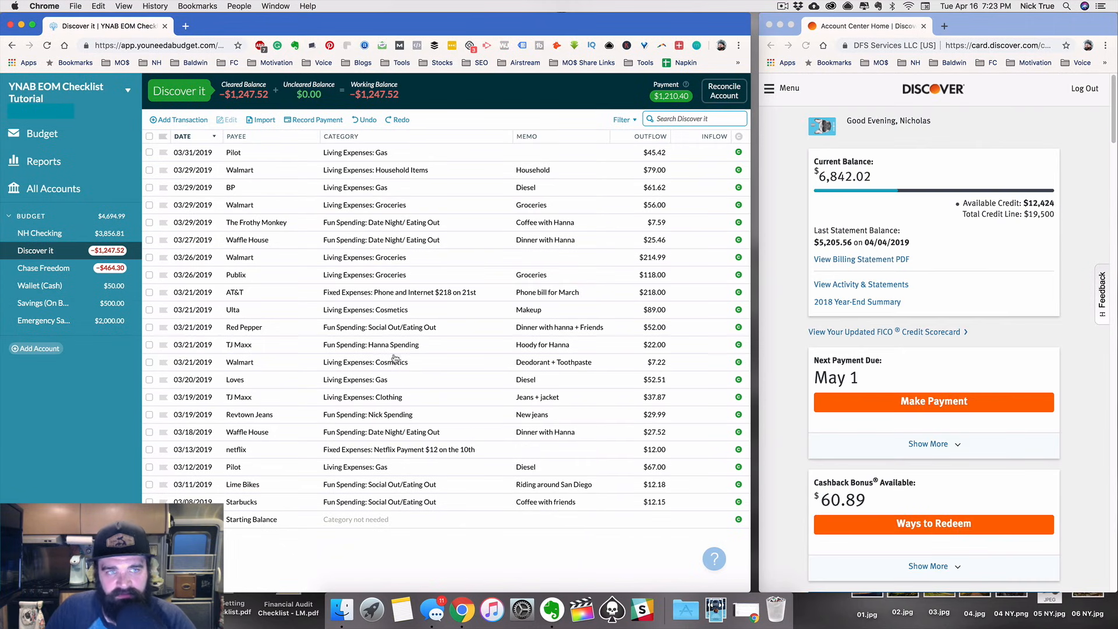
Compare the Discover it cleared balance in YNAB with the current balance on the Discover page
left_click_drag(270, 95, 227, 94)
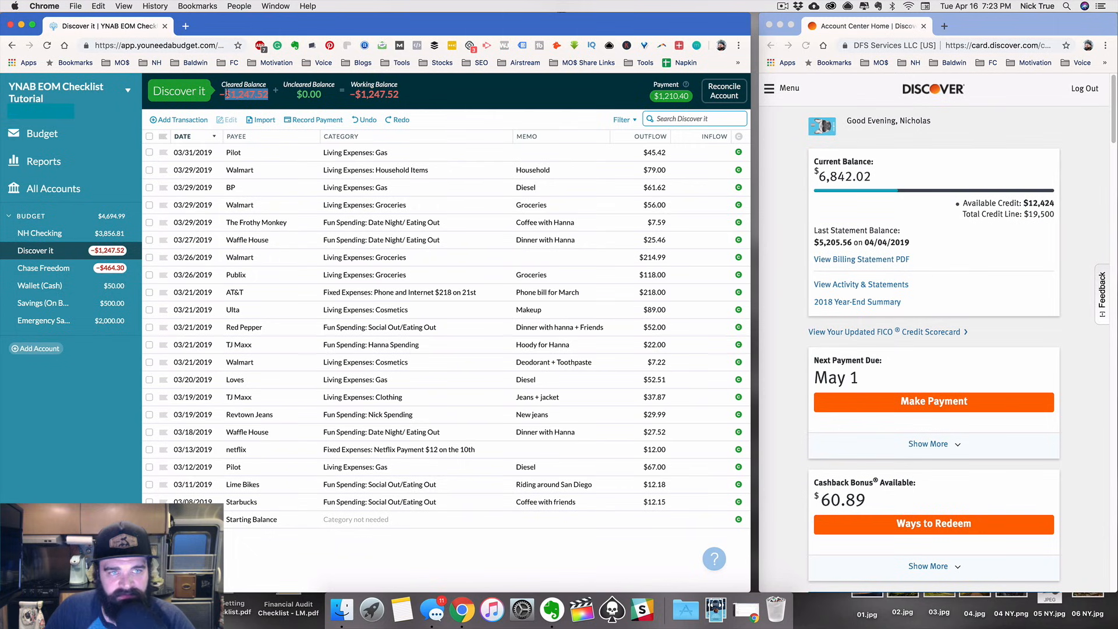
left_click(808, 174)
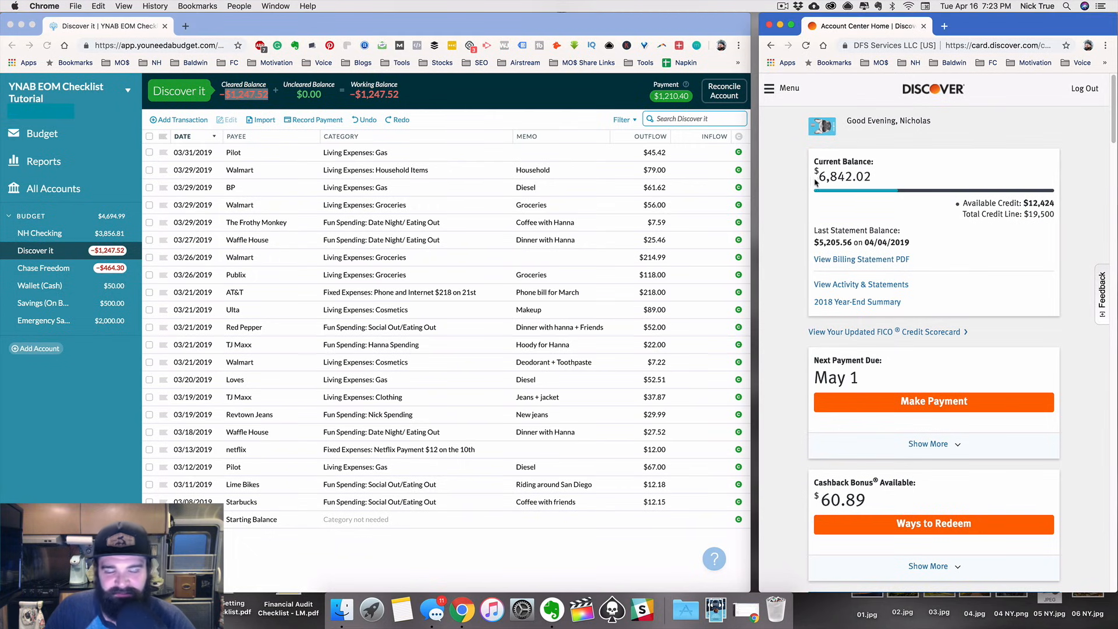
left_click(514, 570)
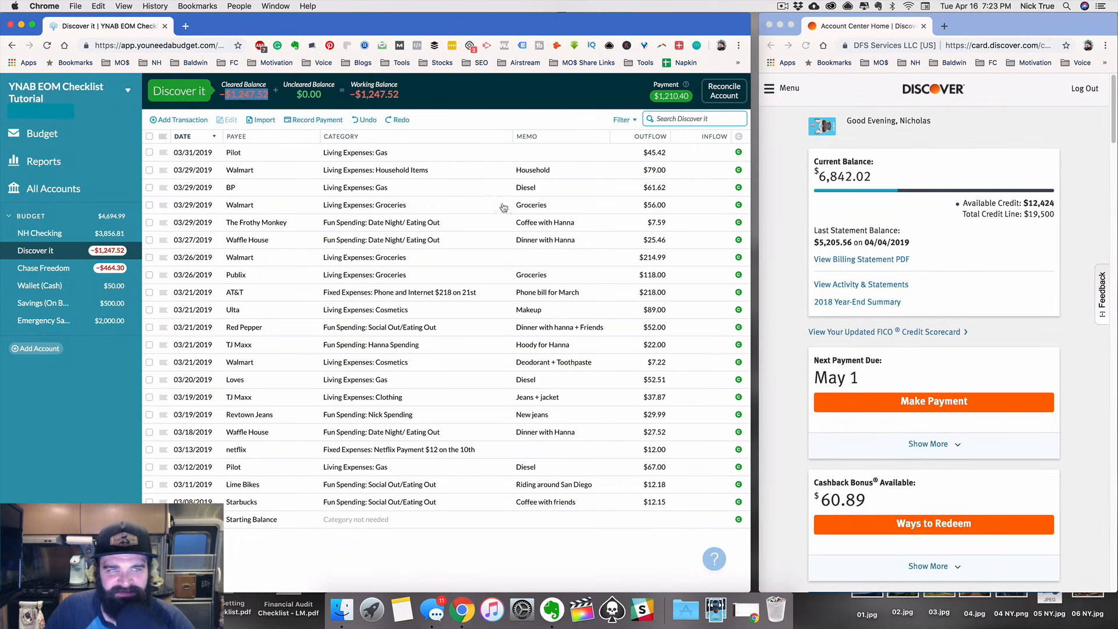
left_click(291, 107)
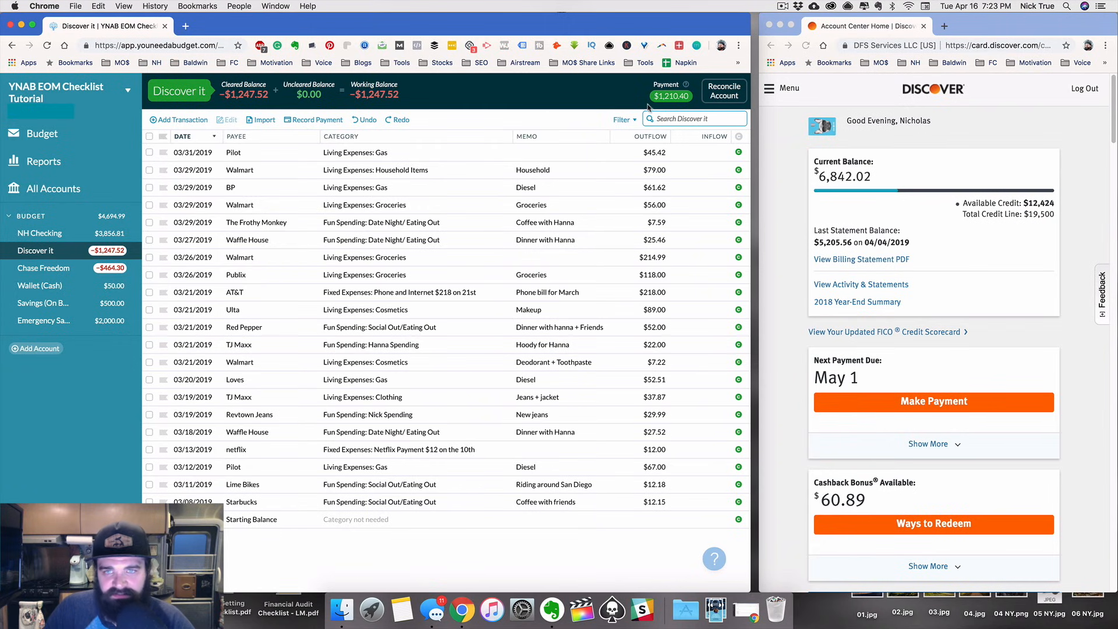
Reconcile the Discover it account, confirming −$1,247.52 as its current balance
left_click(726, 96)
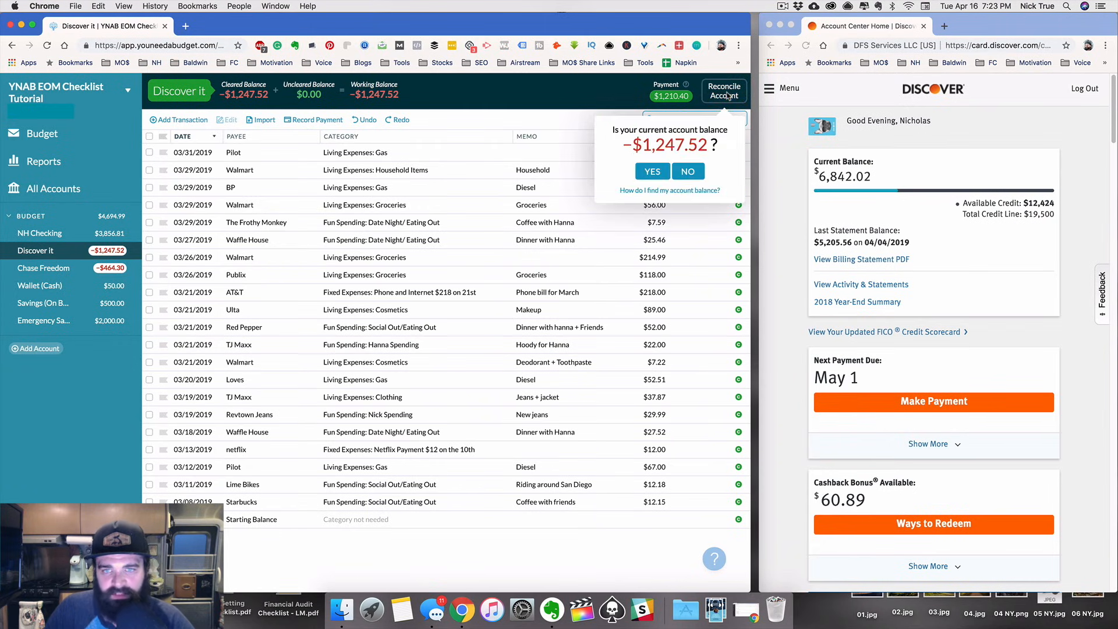
left_click_drag(645, 145, 699, 144)
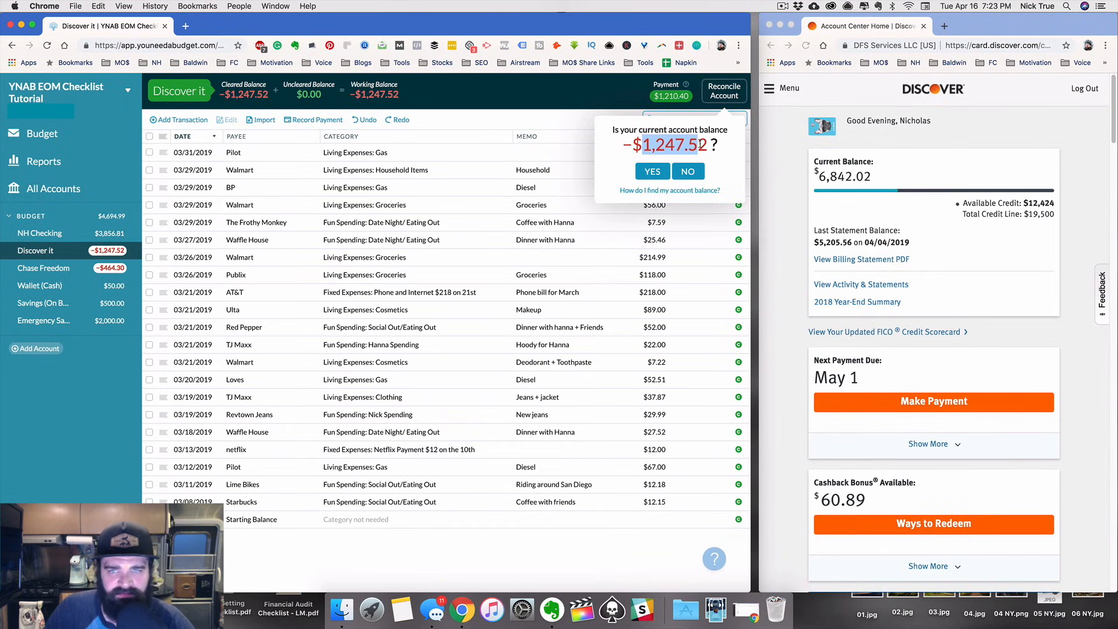
left_click(647, 171)
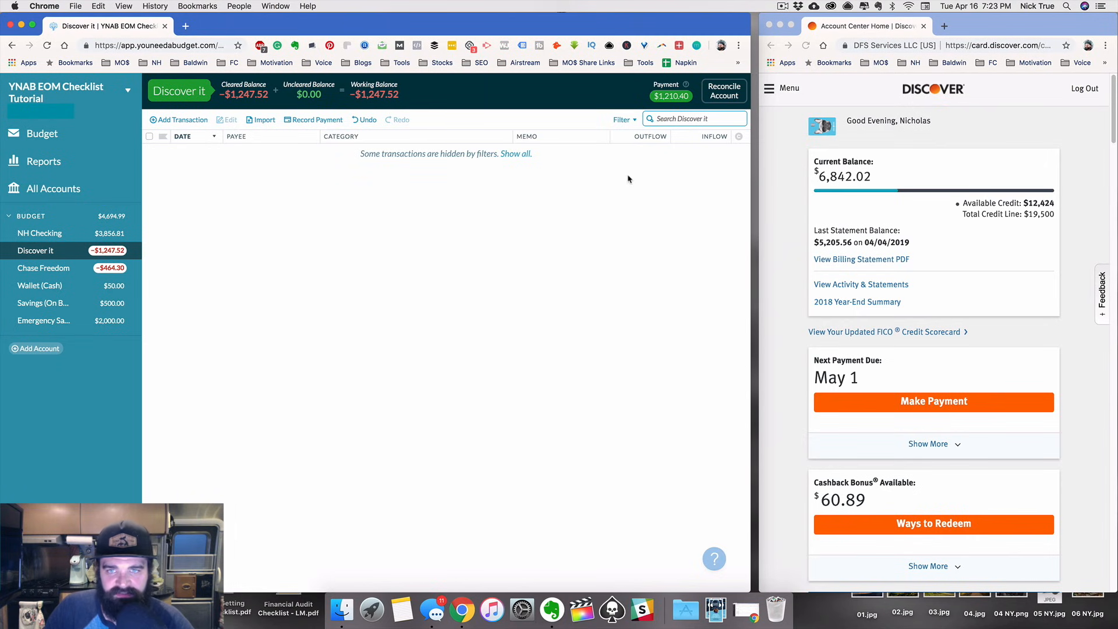
Show all reconciled Discover it transactions for a check, and hide them again with the transaction filter
left_click(521, 155)
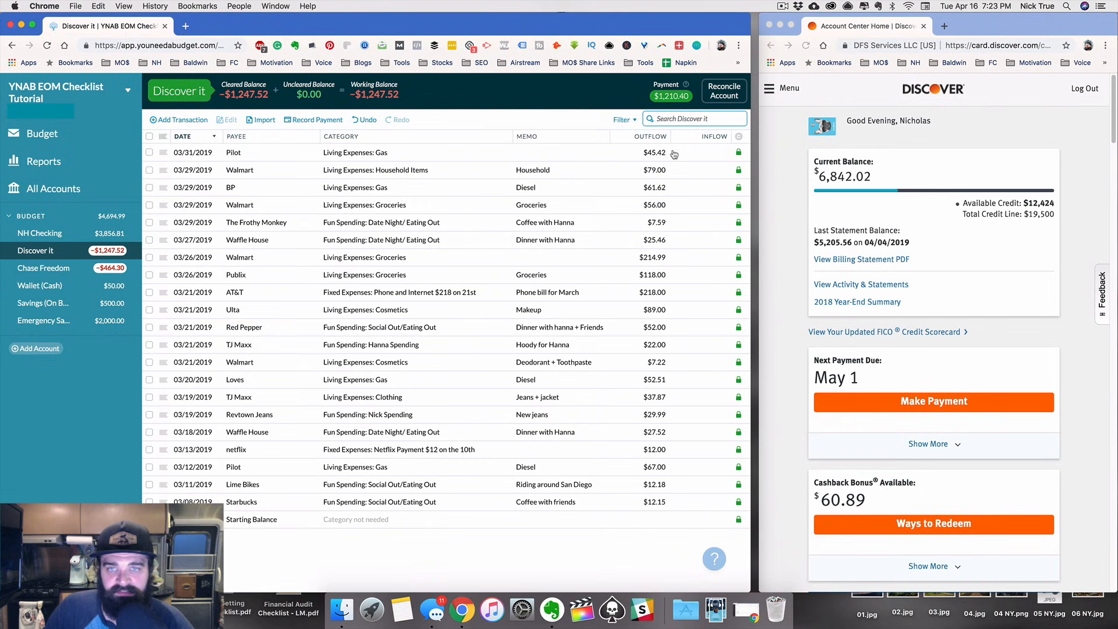
left_click(632, 120)
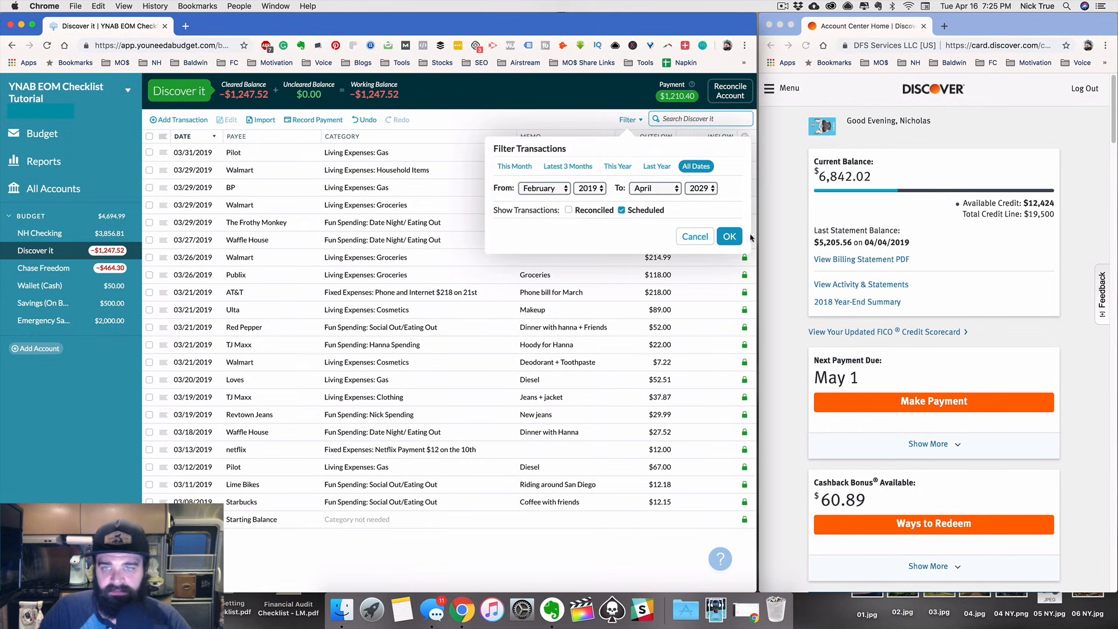
left_click(728, 235)
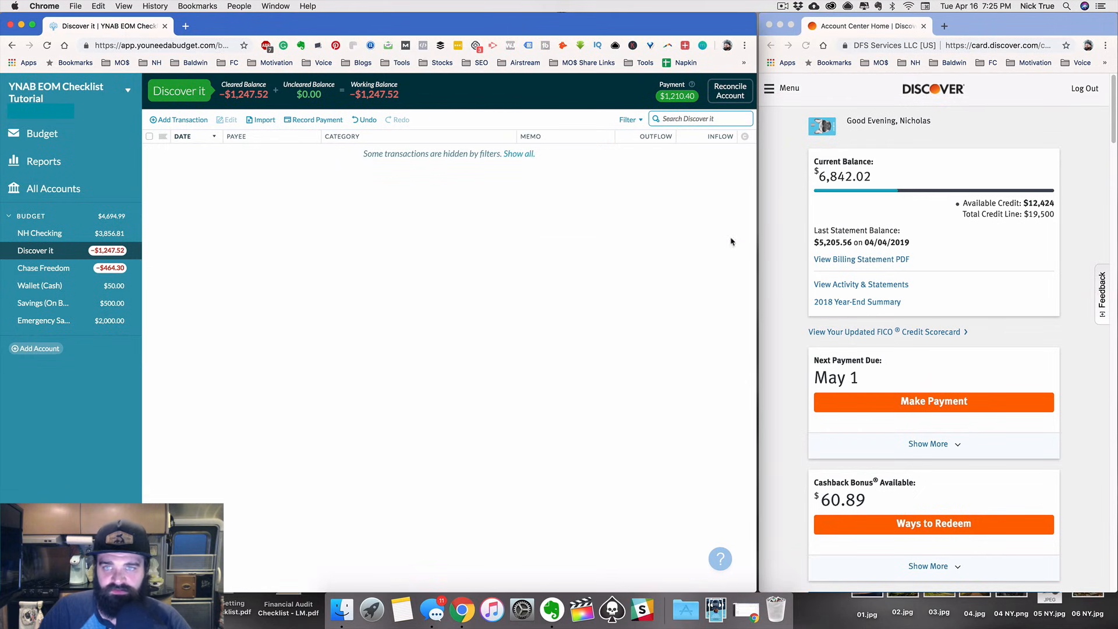
Expand the YNAB window to full width and return from the account registers to the March 2019 budget
double_click(751, 15)
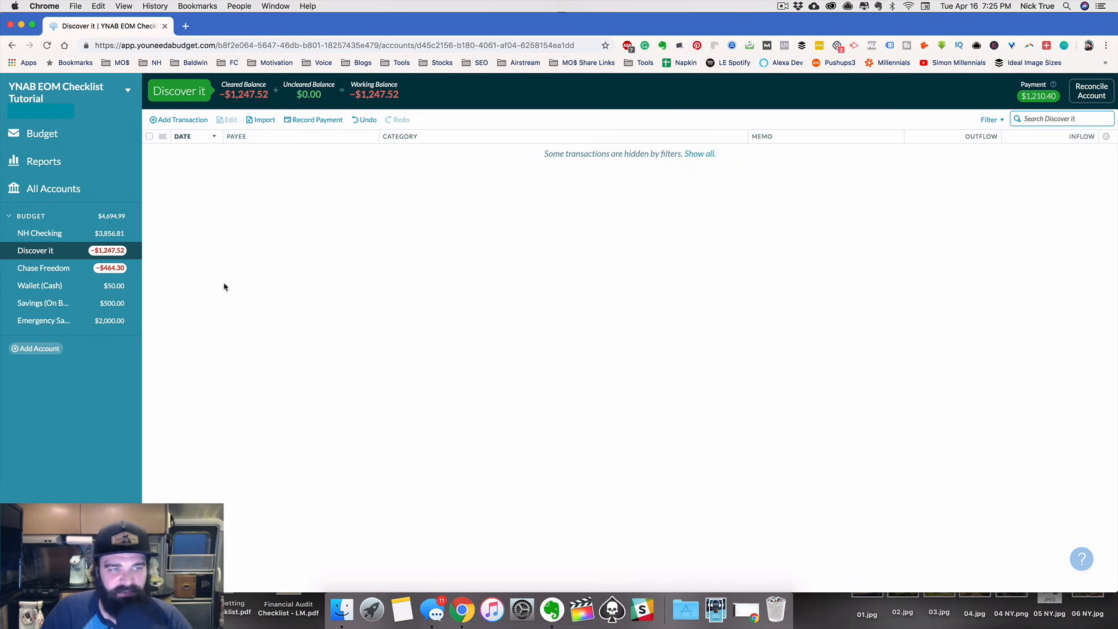
left_click(98, 234)
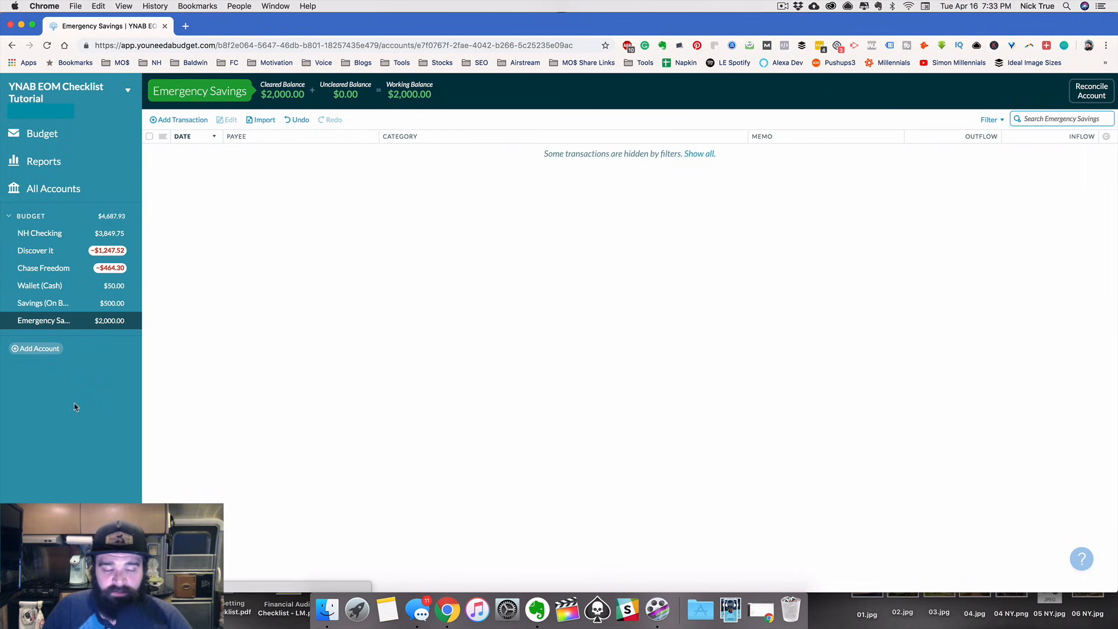
left_click(57, 138)
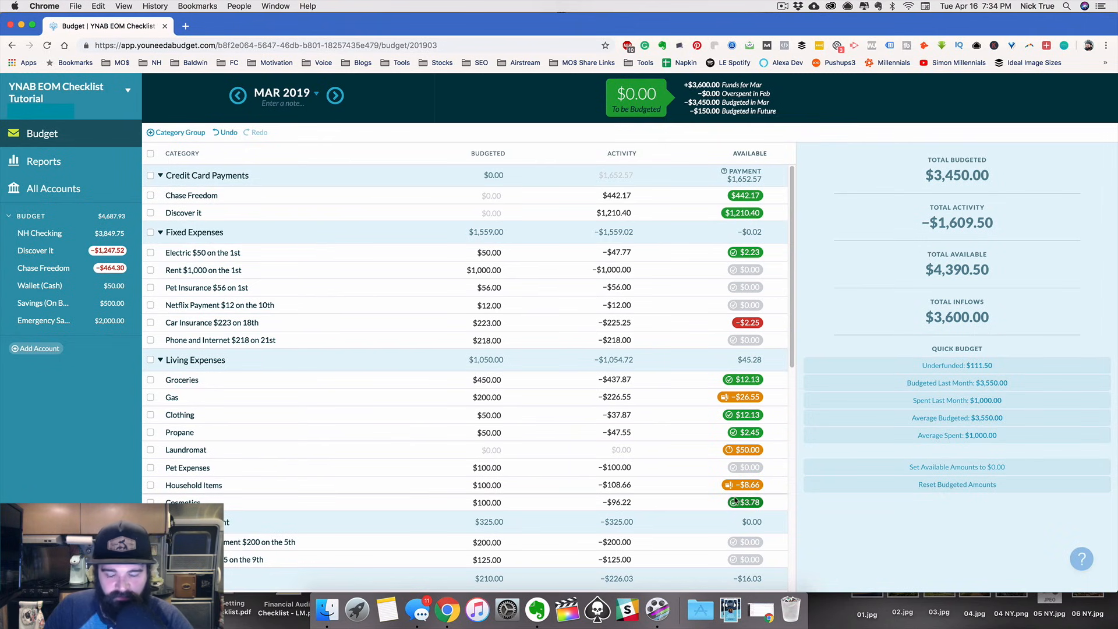
Examine the overspent Car Insurance category and the transaction behind its March activity
left_click(717, 255)
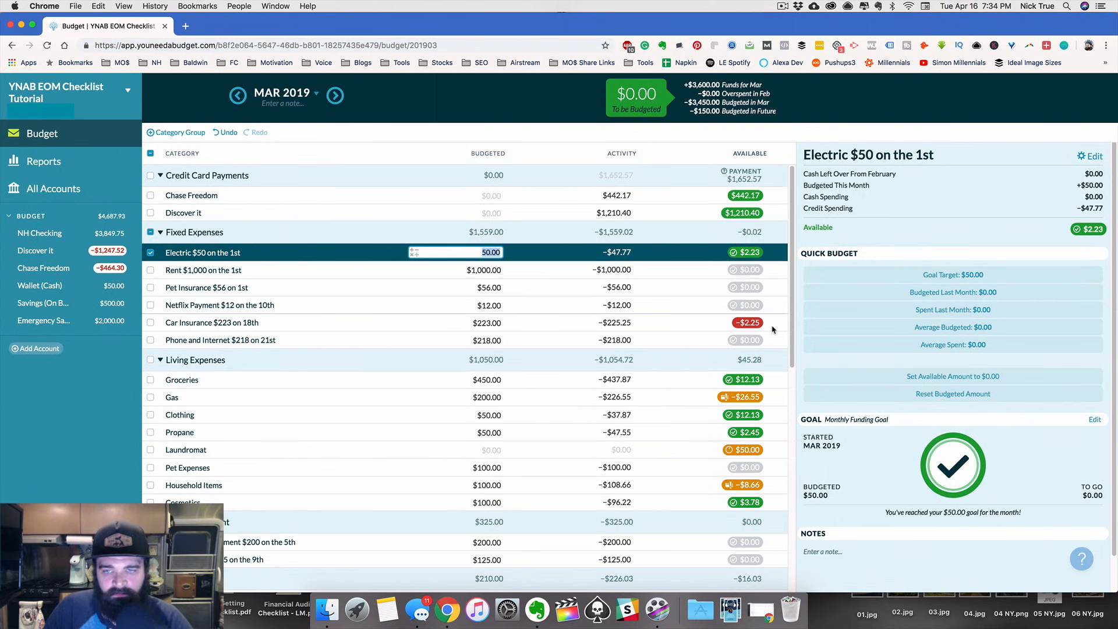
left_click(680, 322)
left_click(680, 322)
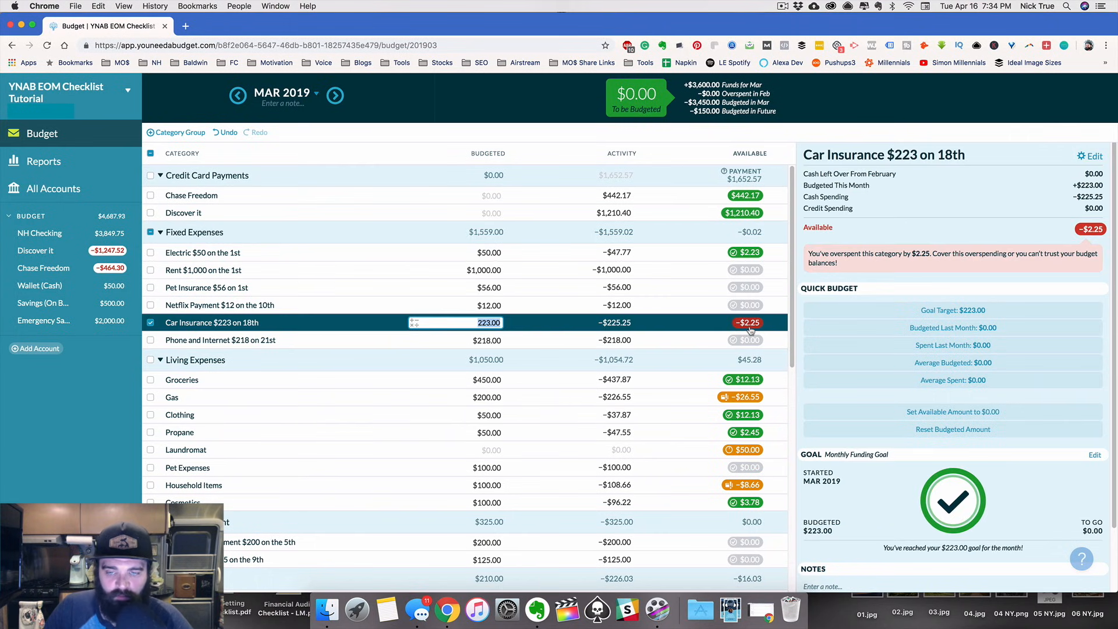
mouse_move(751, 330)
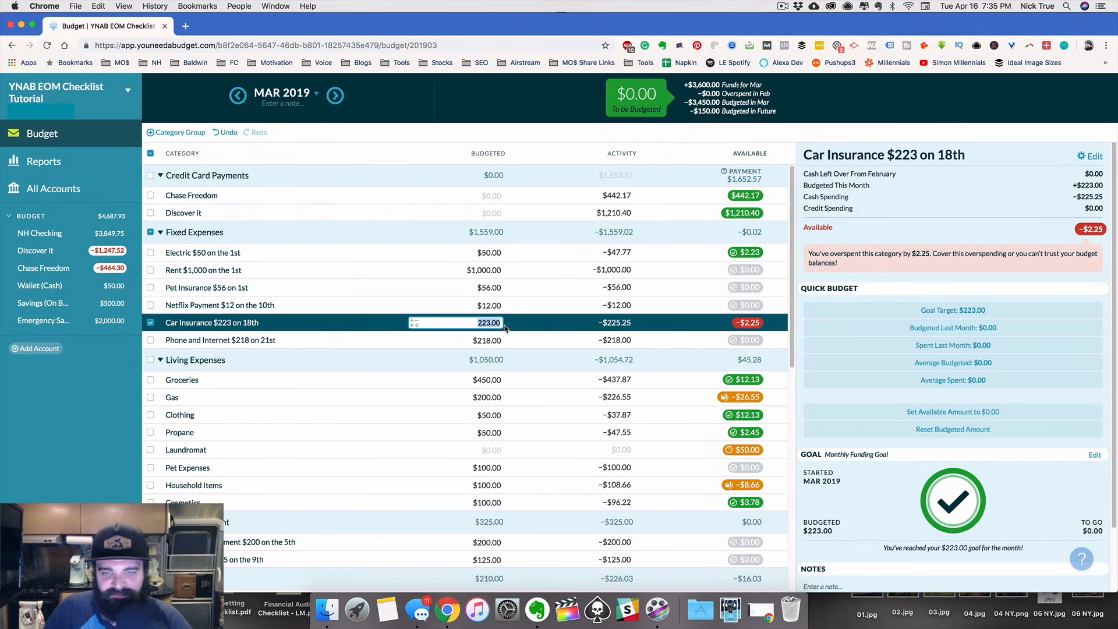
left_click(623, 329)
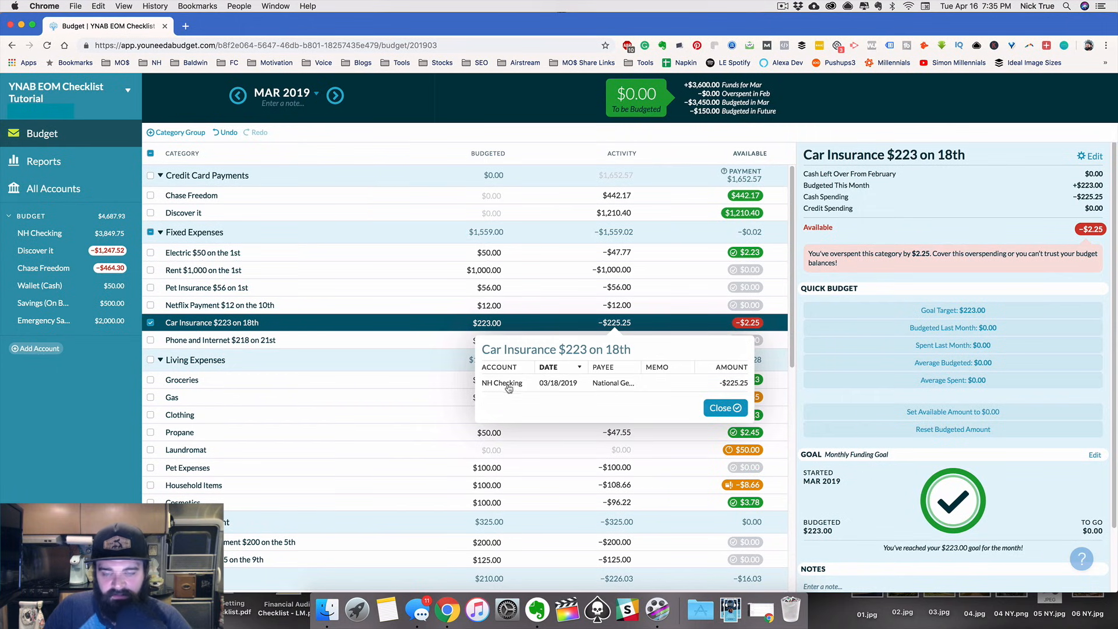
left_click(743, 329)
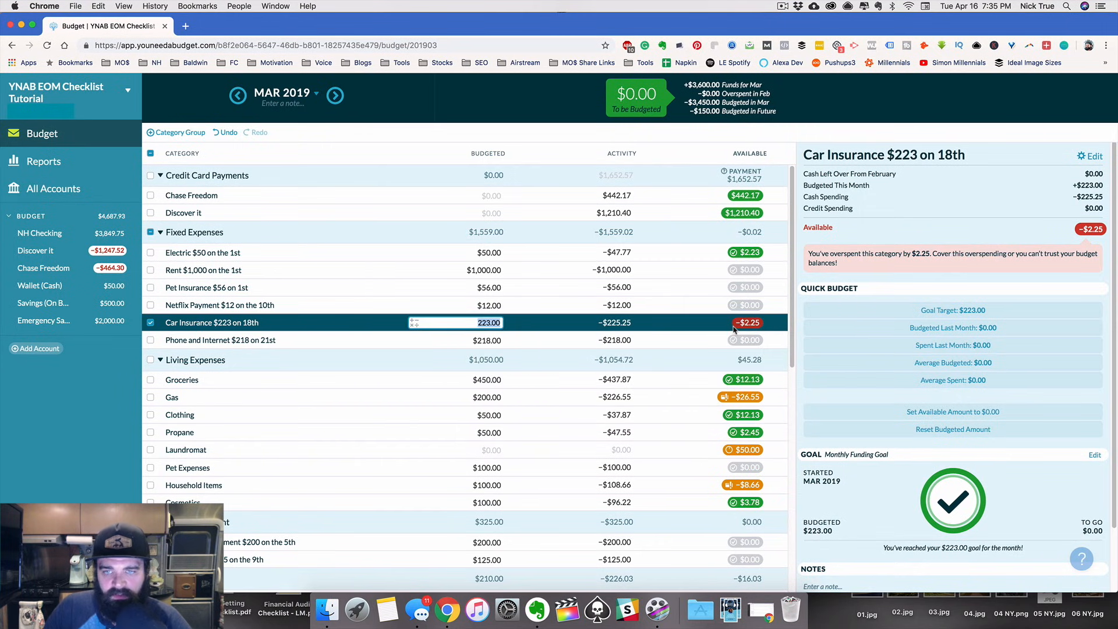
Move $2.23 from the Electric category to the overspent Car Insurance category
left_click(751, 253)
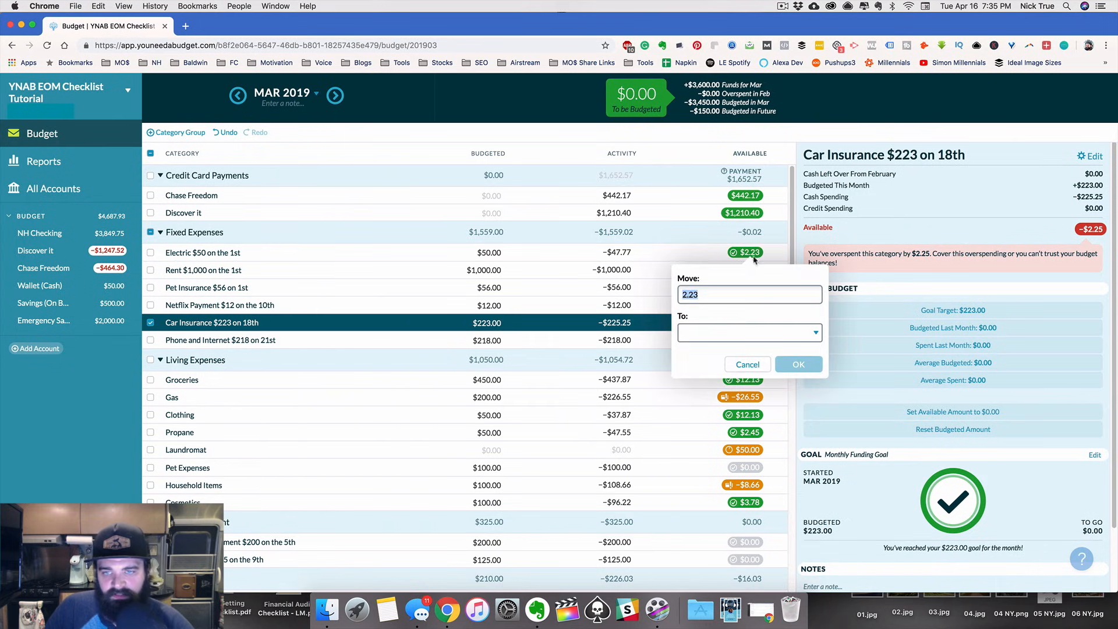
left_click(747, 331)
type("car")
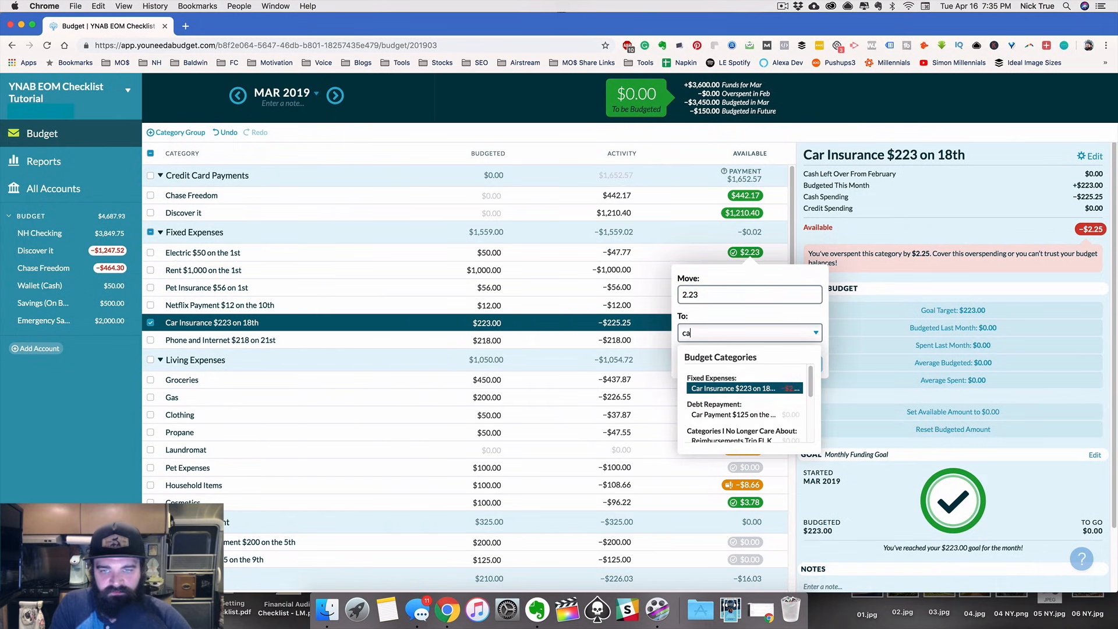
key("Return")
left_click(806, 364)
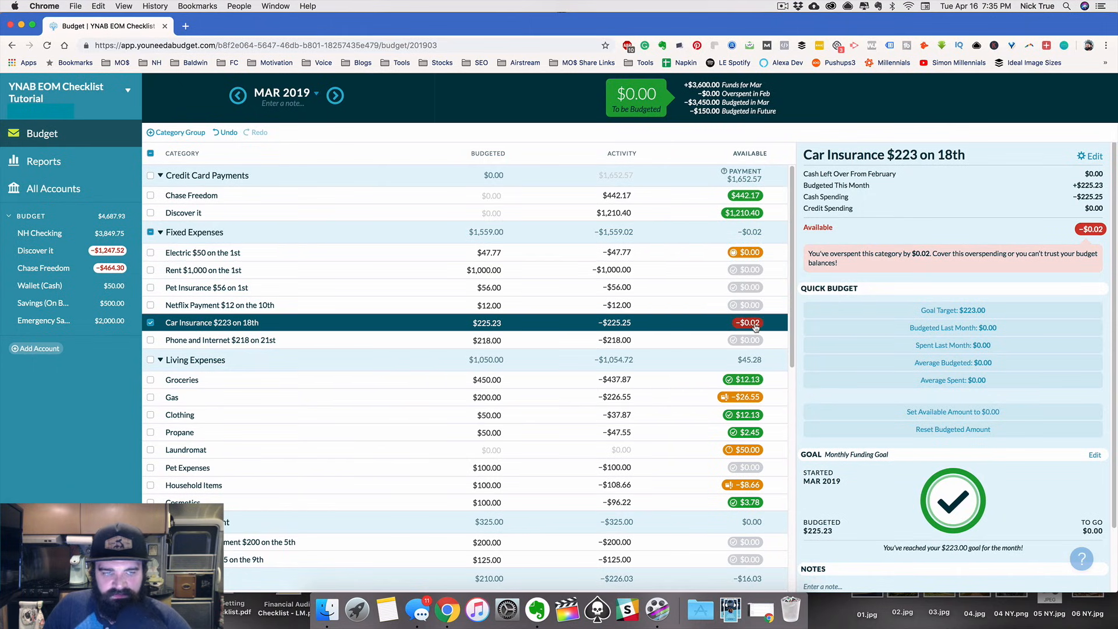
Cover the remaining Car Insurance overspending with money from Living Expenses: Groceries
left_click(747, 379)
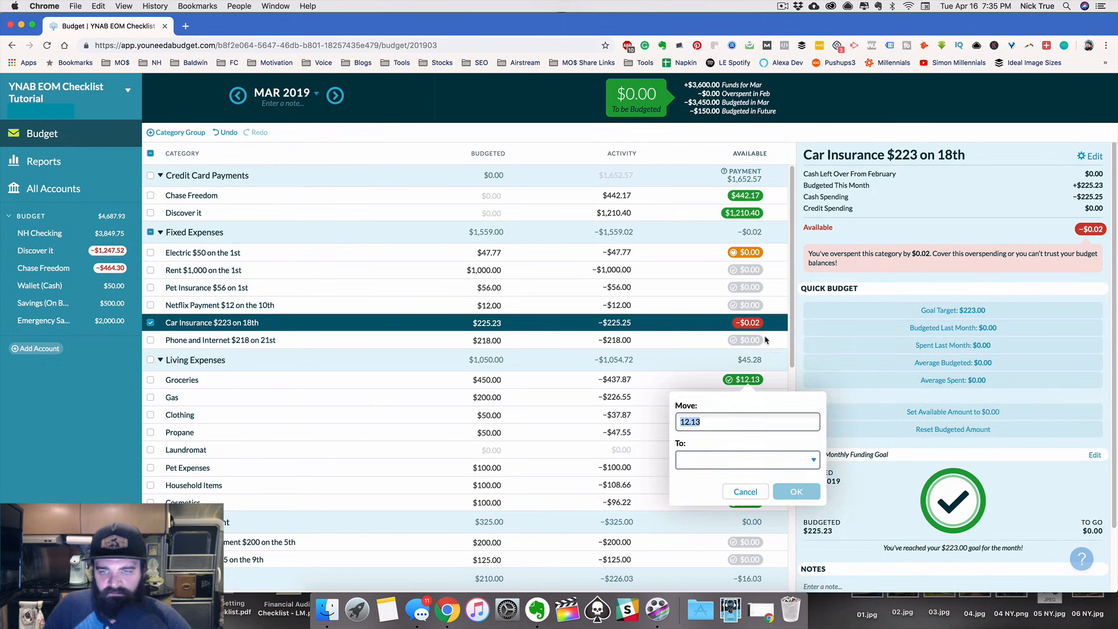
left_click(748, 322)
type("groc")
left_click(737, 424)
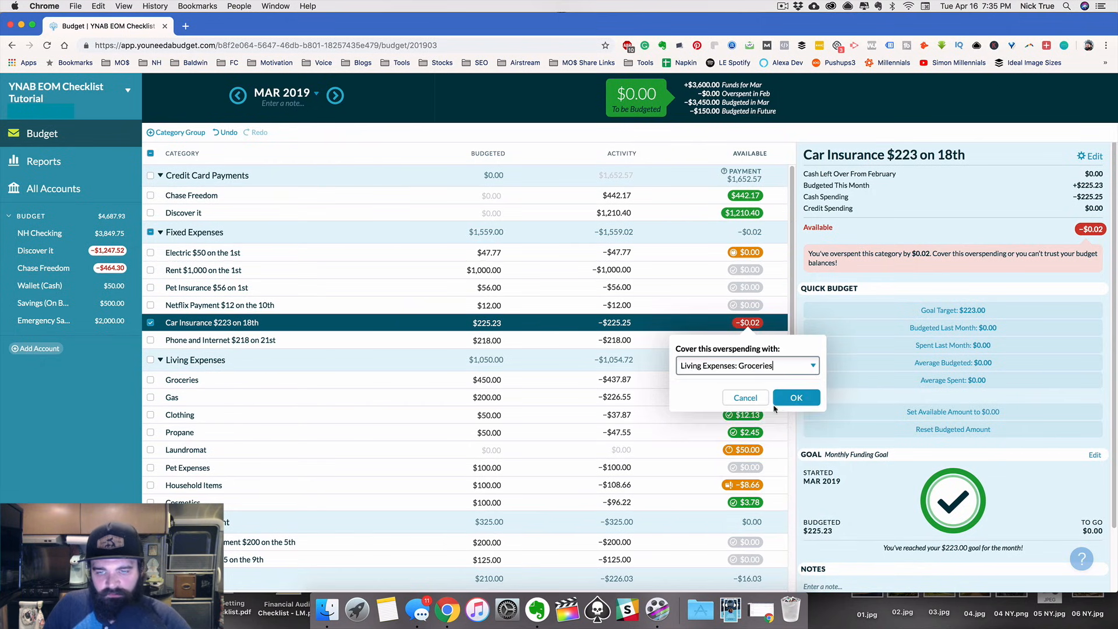
left_click(795, 398)
Examine the overspent Gas category, its March transactions, its credit overspending notice and the other categories
scroll(763, 275, "down", 2)
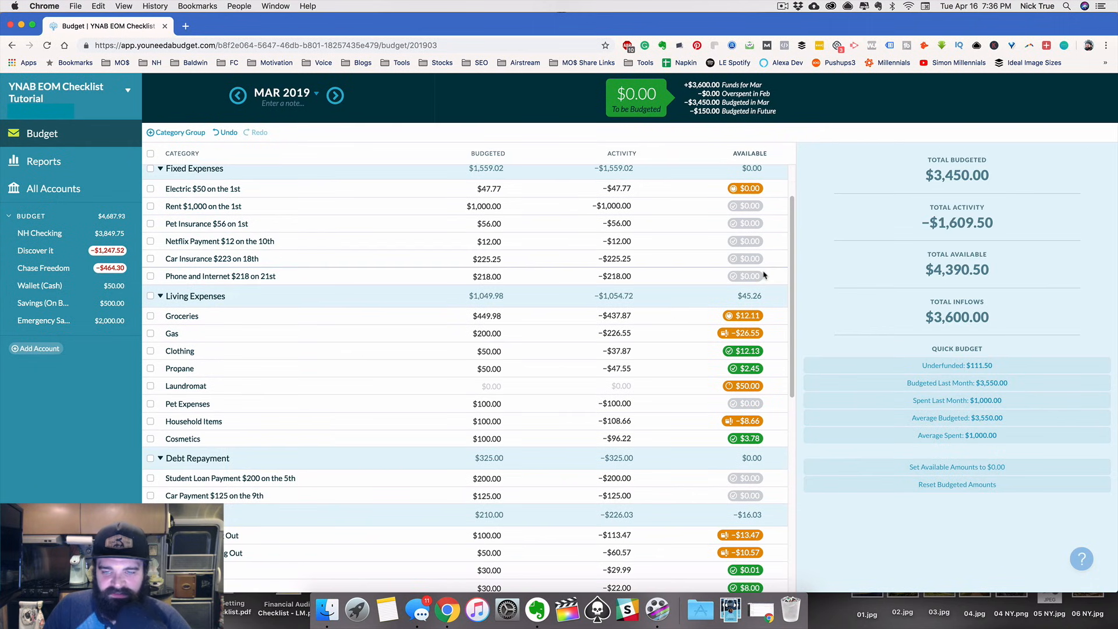
left_click(773, 337)
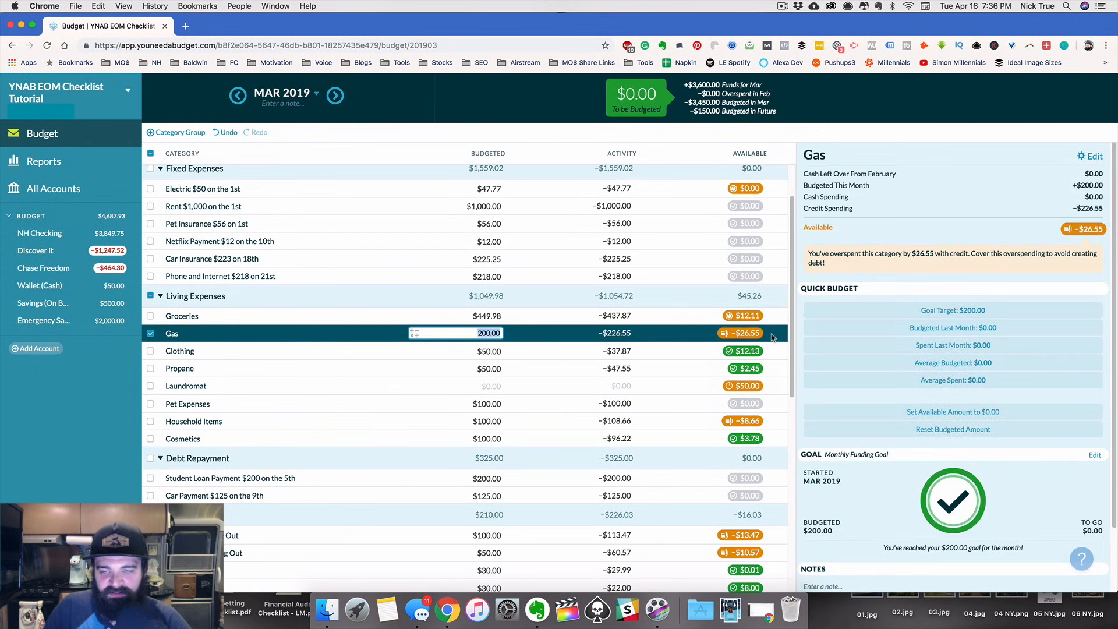
mouse_move(757, 338)
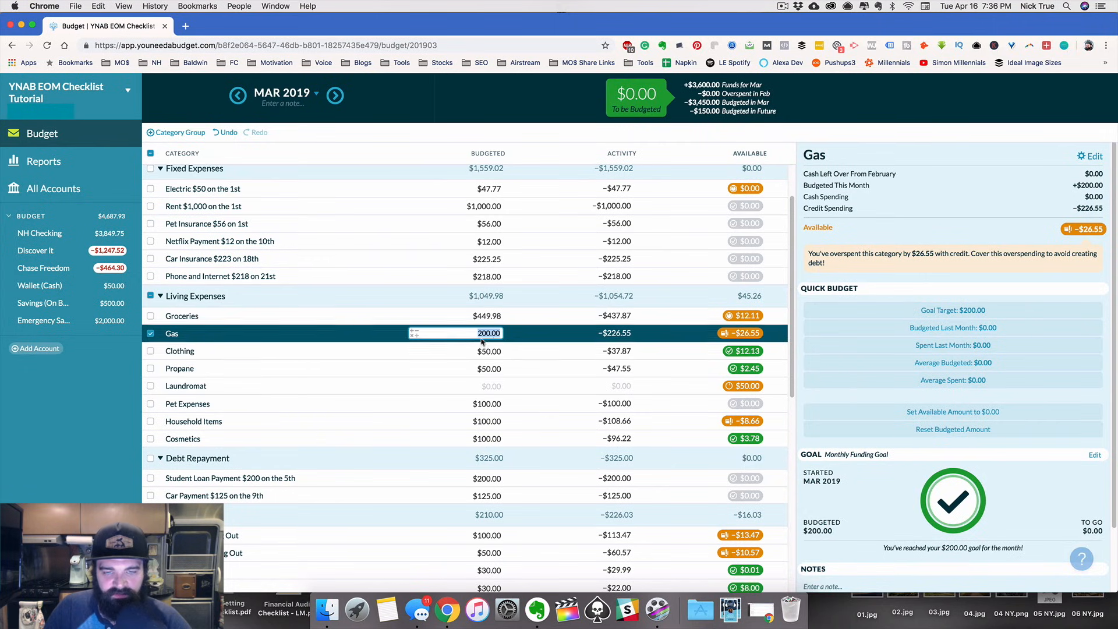
left_click(622, 335)
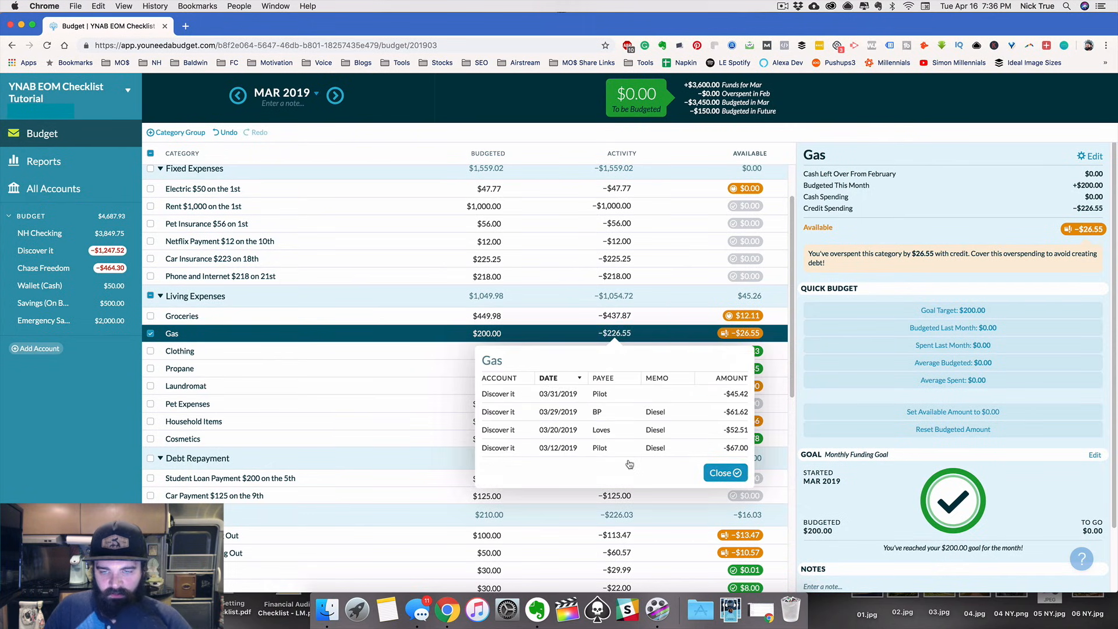
left_click(720, 474)
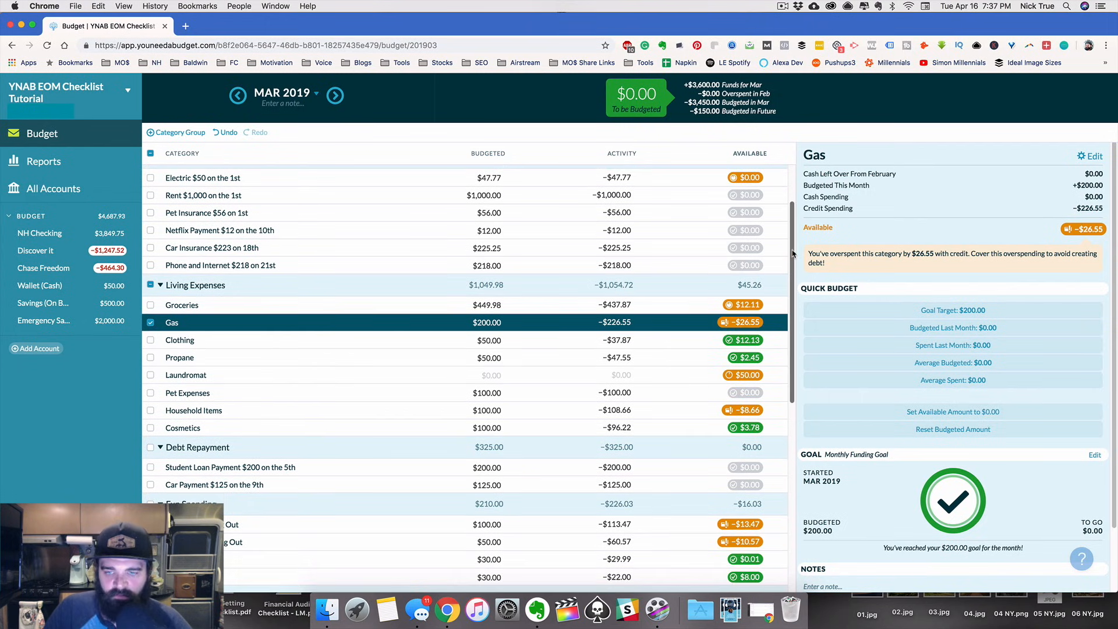
scroll(792, 290, "down", 2)
scroll(792, 290, "down", 5)
scroll(804, 274, "up", 5)
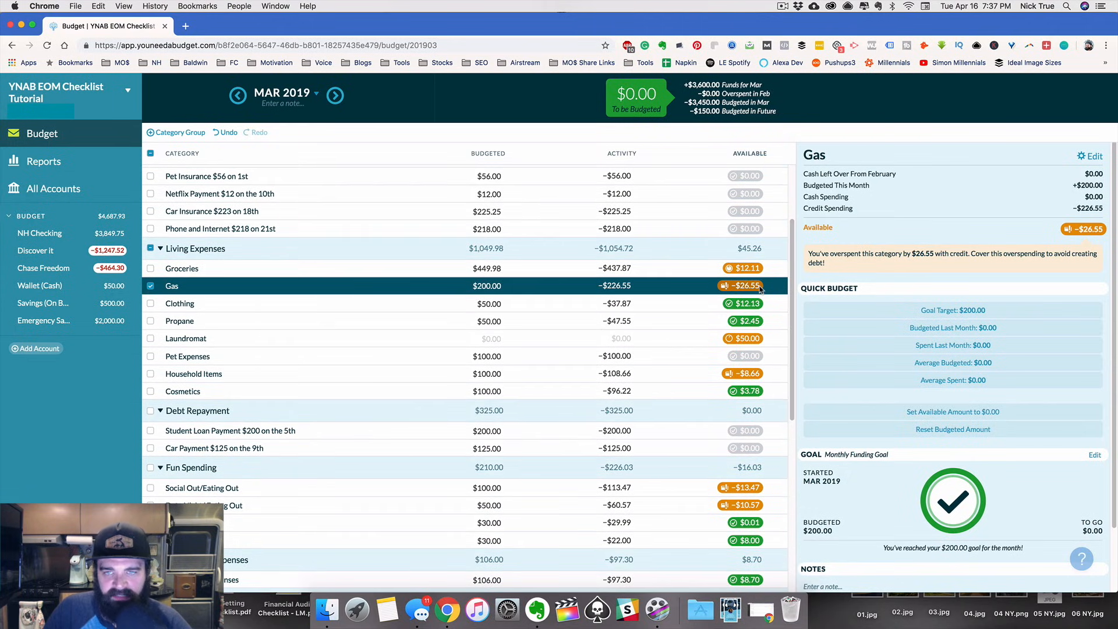
mouse_move(760, 289)
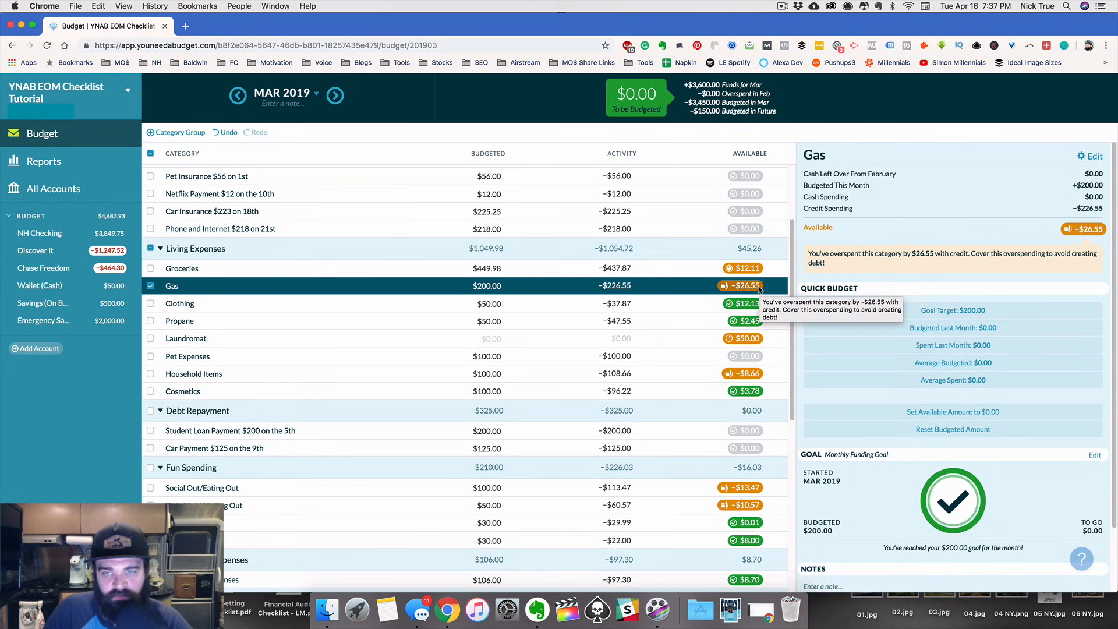
scroll(760, 289, "up", 2)
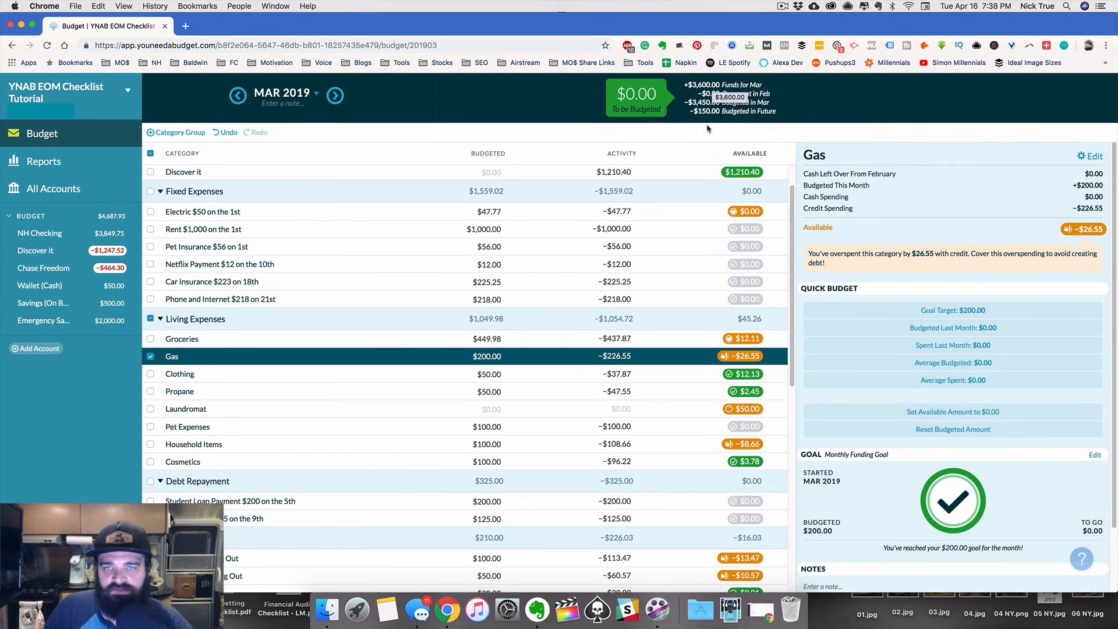
Compare March's Budgeted in Future amount with the Electric and Rent budgets in April 2019, and return to March
left_click_drag(723, 112, 774, 112)
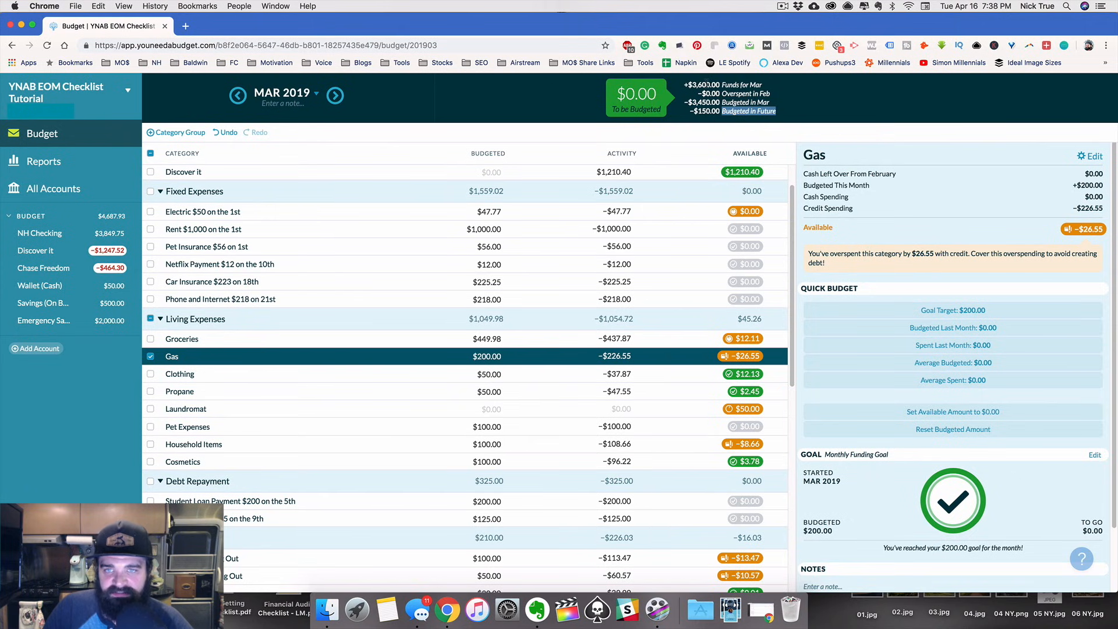
left_click_drag(692, 102, 722, 102)
left_click(719, 102)
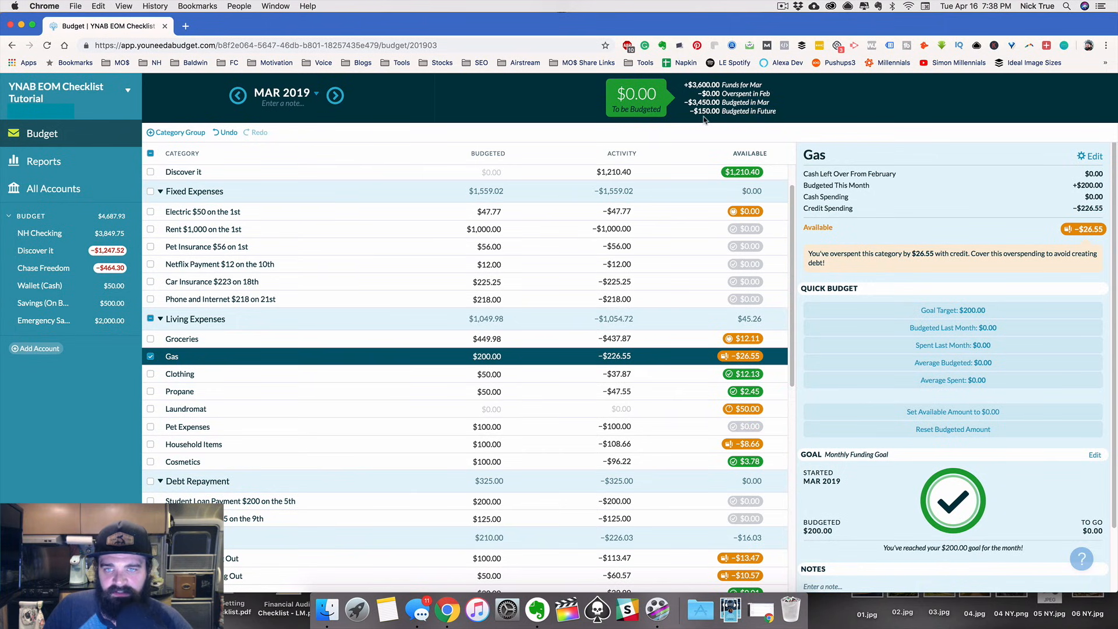
left_click_drag(696, 112, 718, 111)
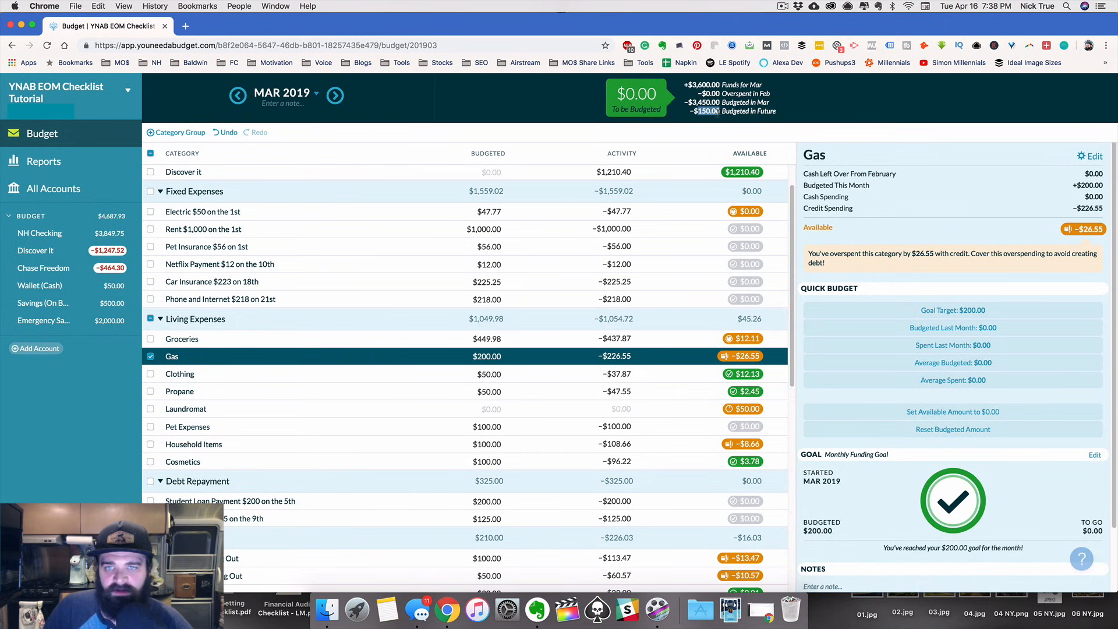
left_click(336, 96)
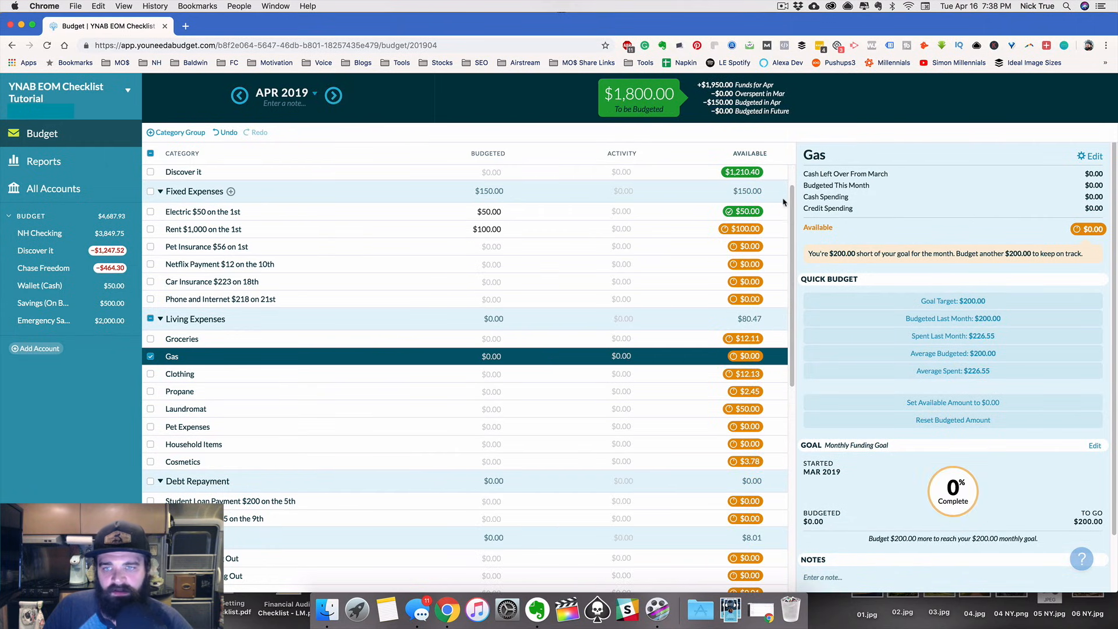
left_click(561, 216)
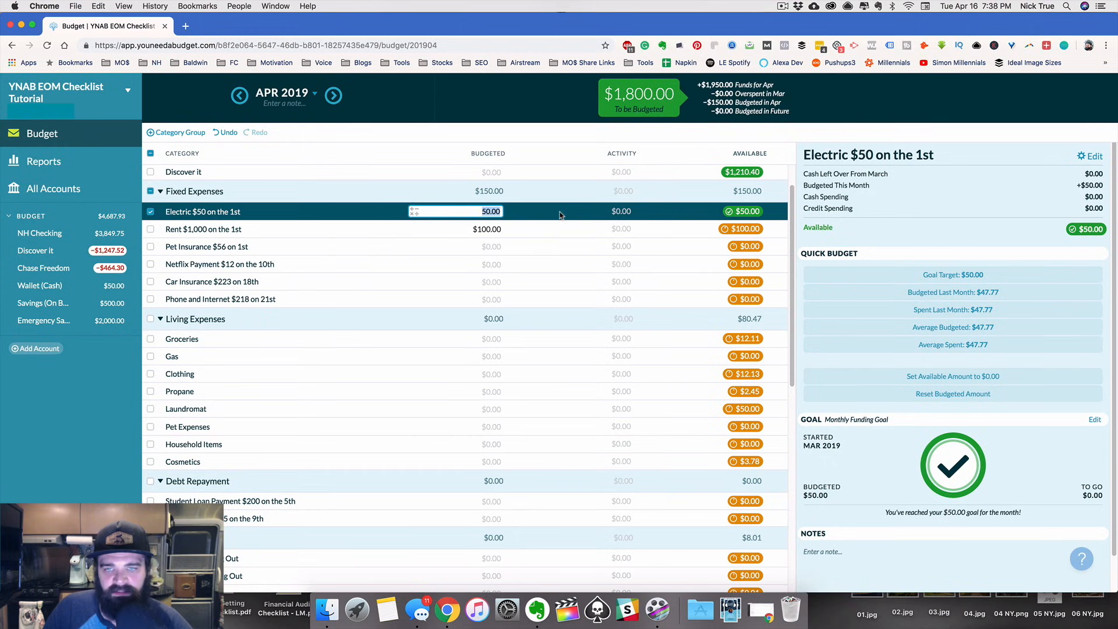
left_click(537, 233)
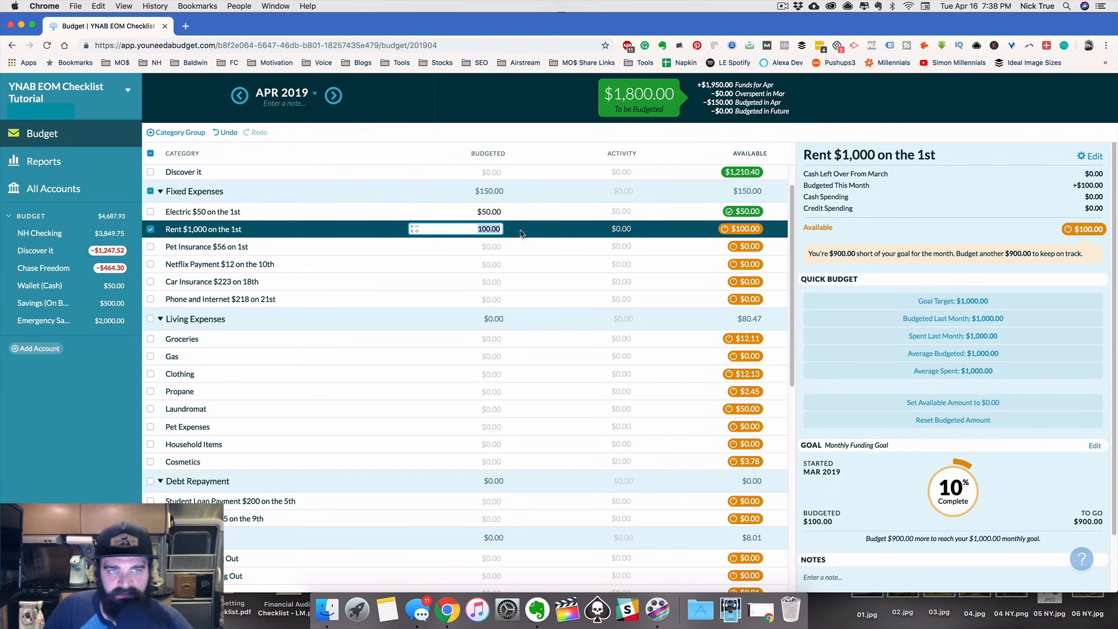
left_click(240, 95)
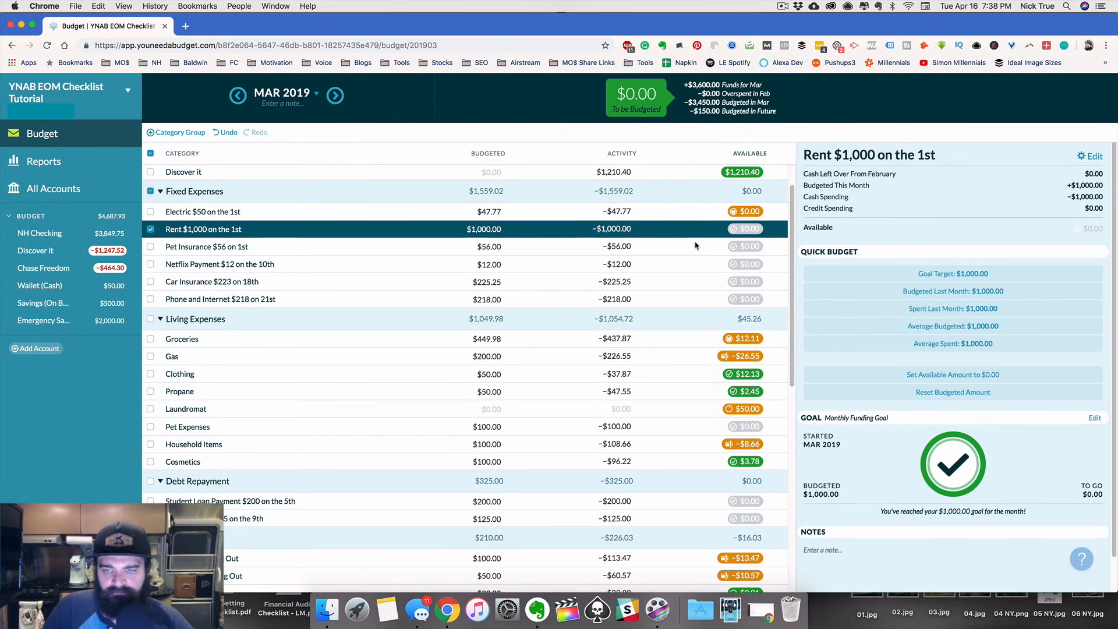
Cover the Gas overspending with Inflow: To be Budgeted and check the Budgeted in Future amount
left_click(743, 360)
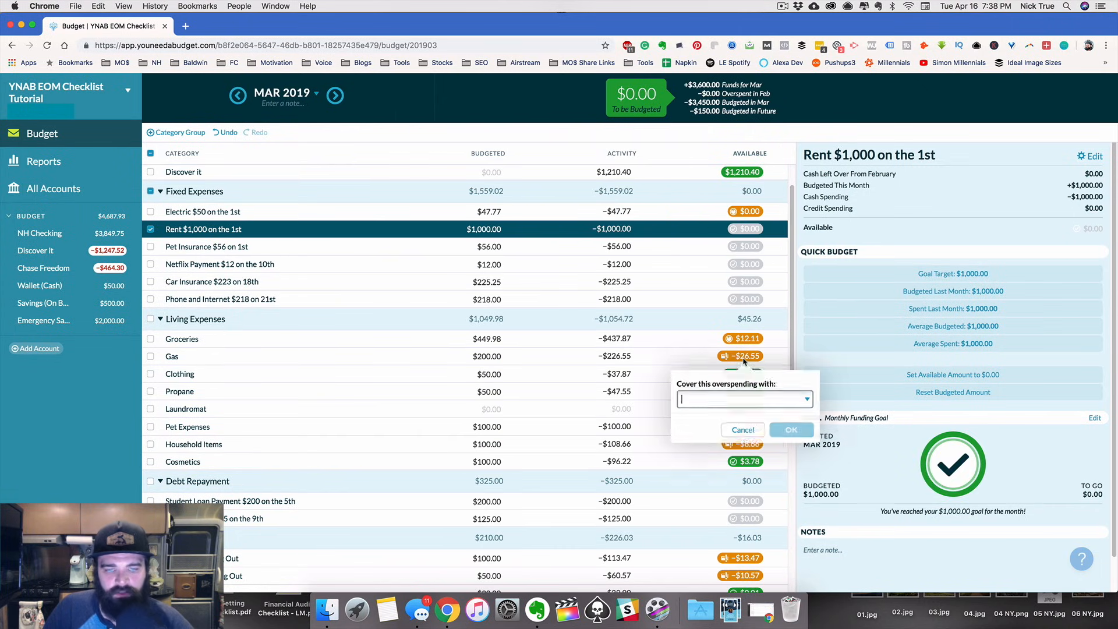
left_click(342, 98)
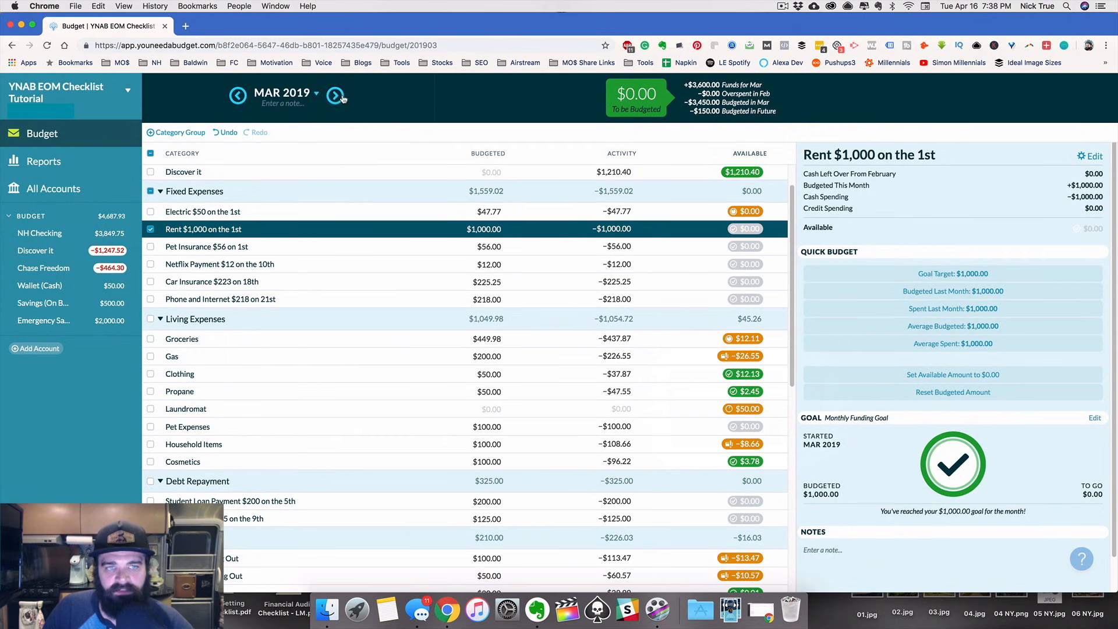
left_click(752, 357)
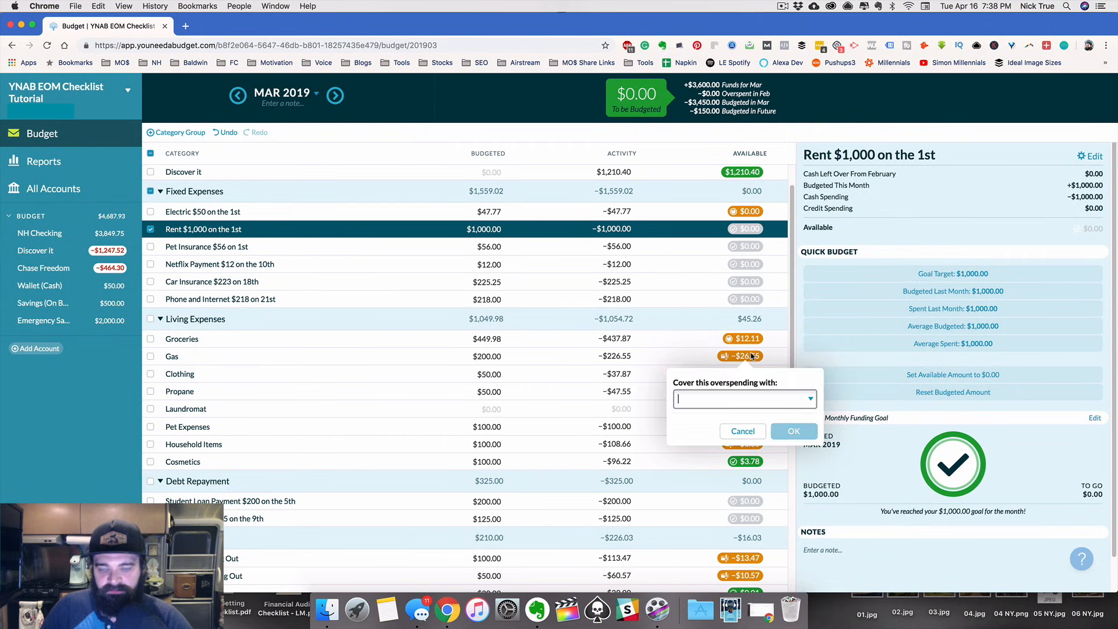
type("to be")
key("Return")
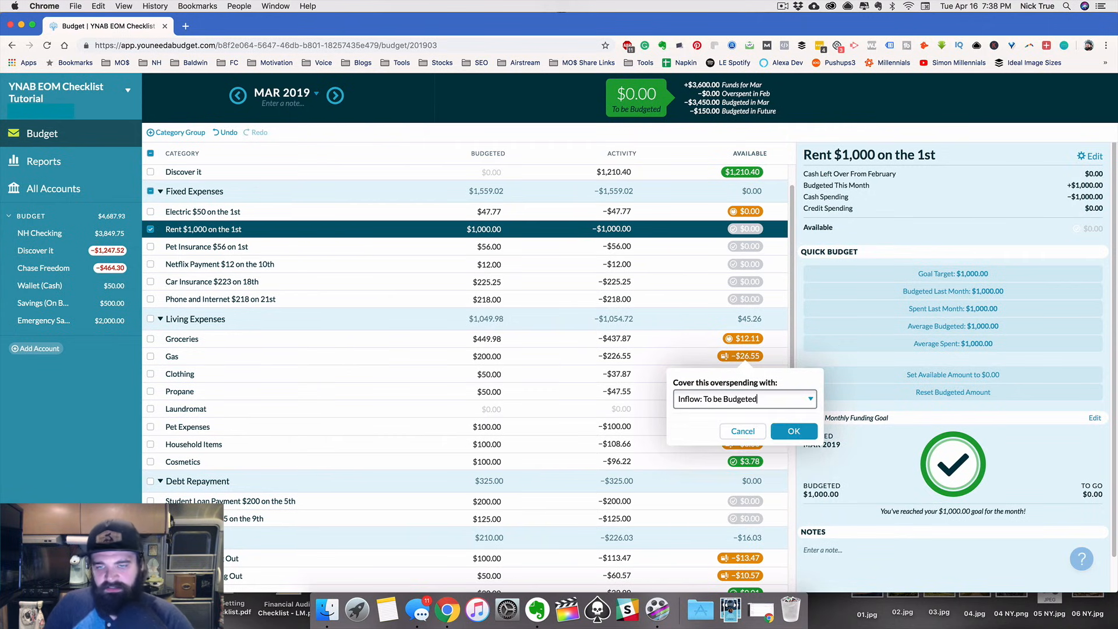
left_click(798, 431)
left_click_drag(721, 112, 698, 111)
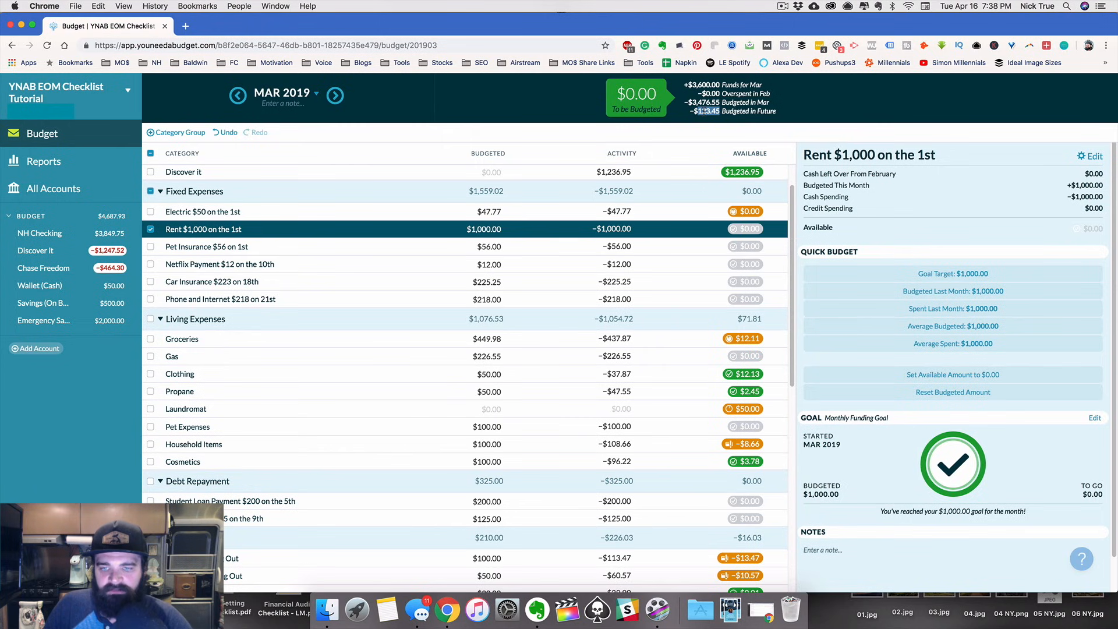
Cover the Household Items overspending with Inflow: To be Budgeted
left_click(745, 446)
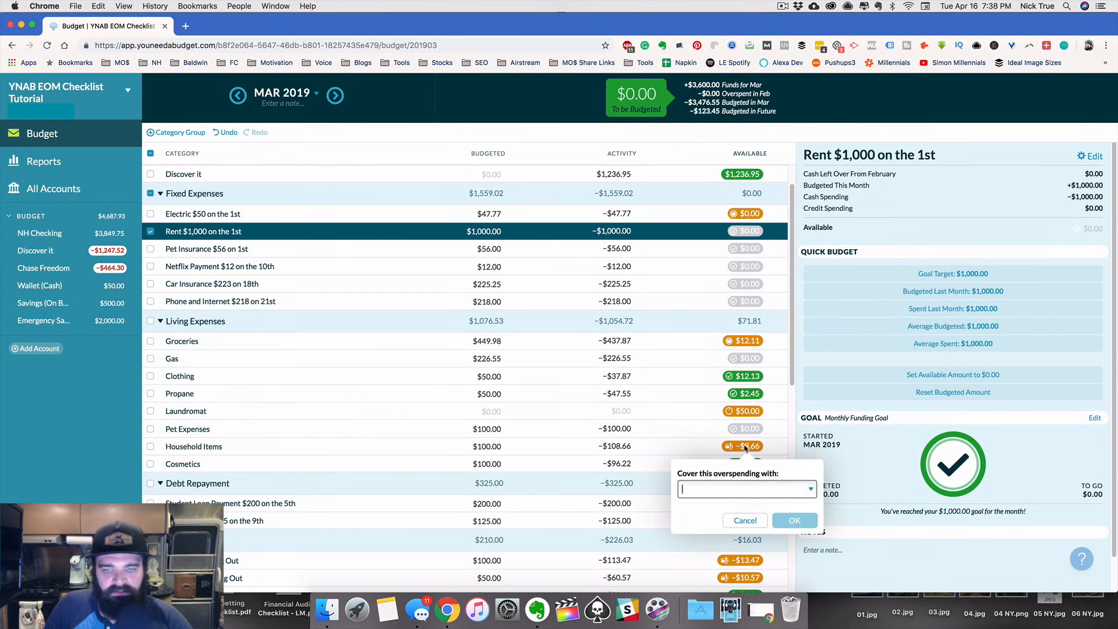
type("infl")
key("Return")
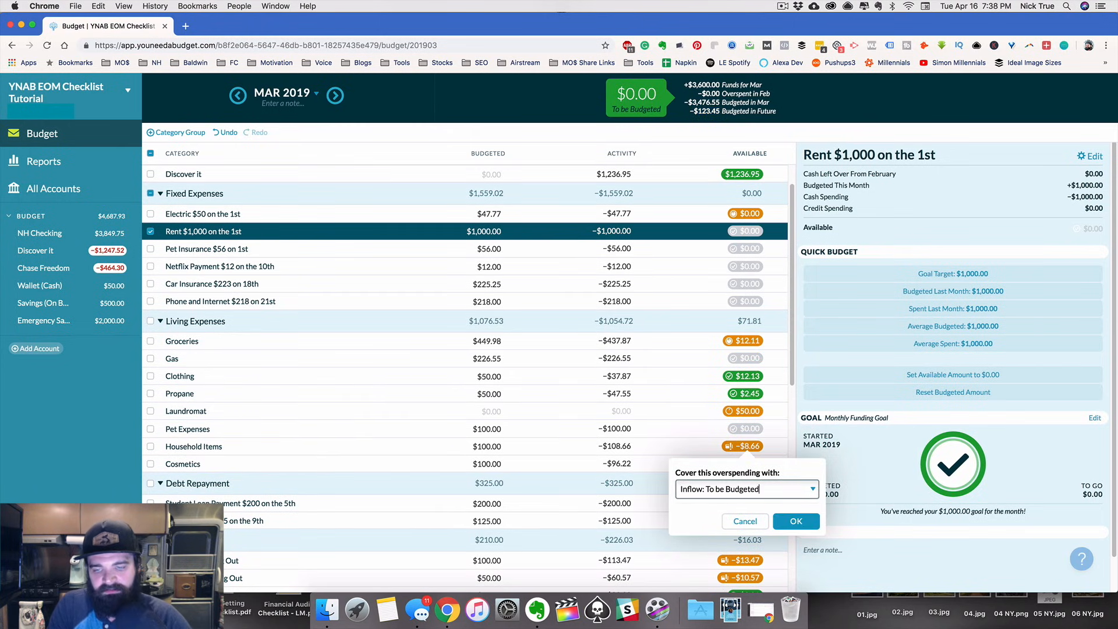
left_click(797, 521)
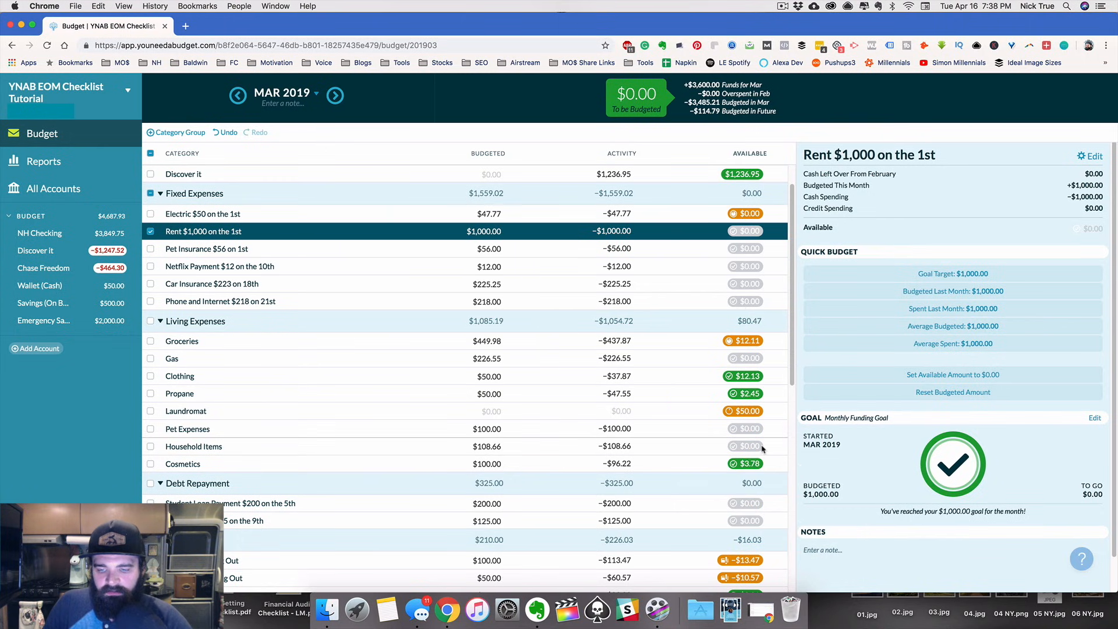
Cover the Social Out/Eating Out overspending in Fun Spending with Inflow: To be Budgeted
scroll(762, 448, "down", 3)
left_click(750, 442)
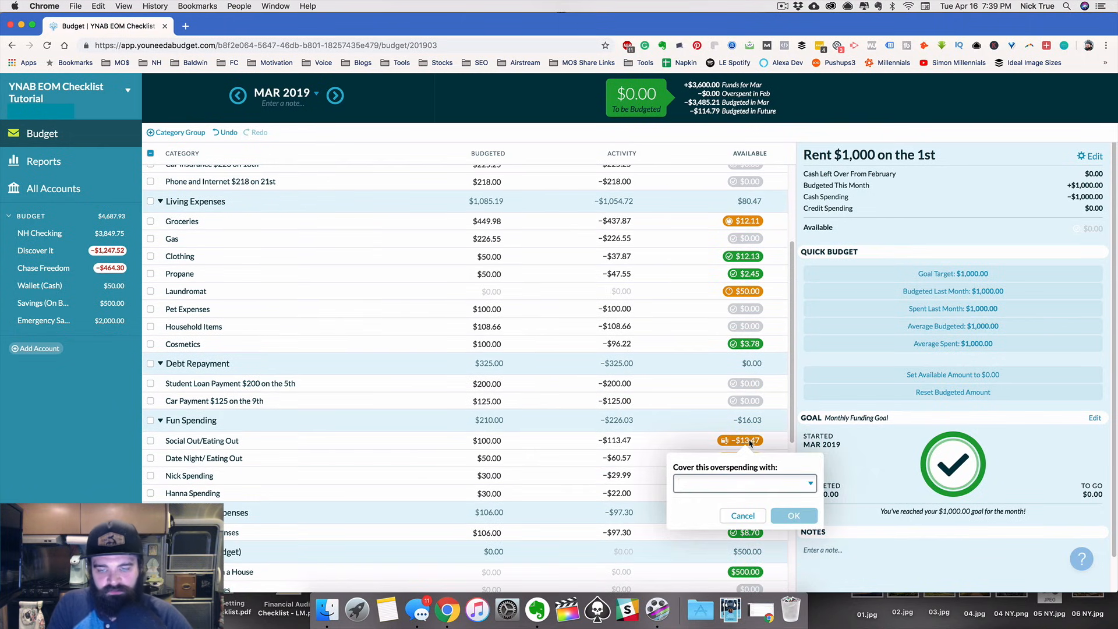
type("to")
key("Return")
key("Return")
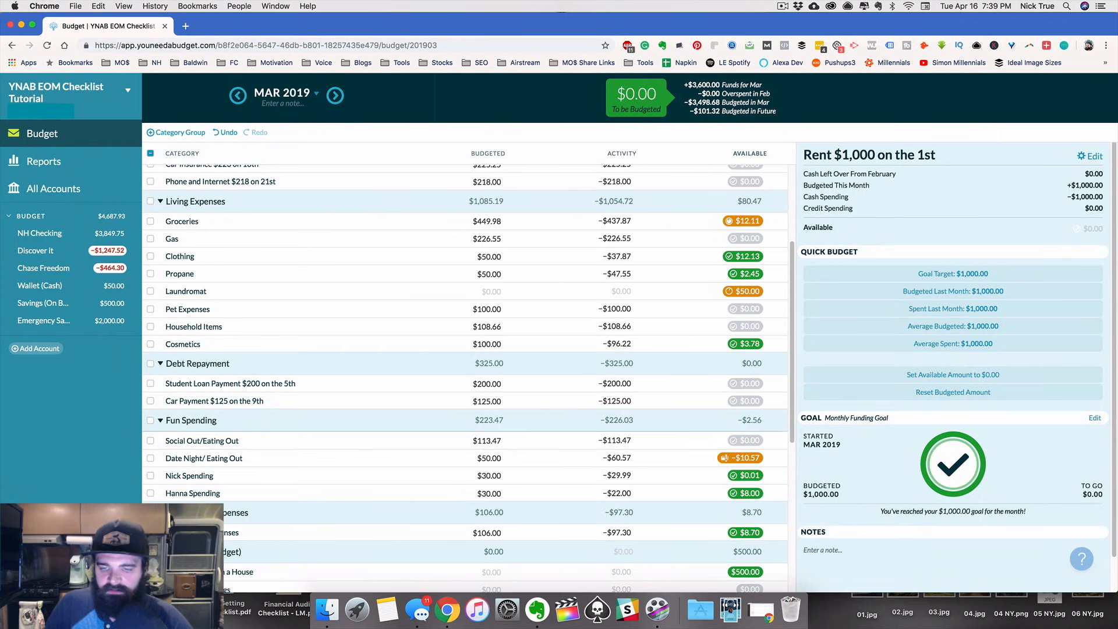
Cover the Date Night/Eating Out overspending with Inflow: To be Budgeted
left_click(742, 459)
type("to")
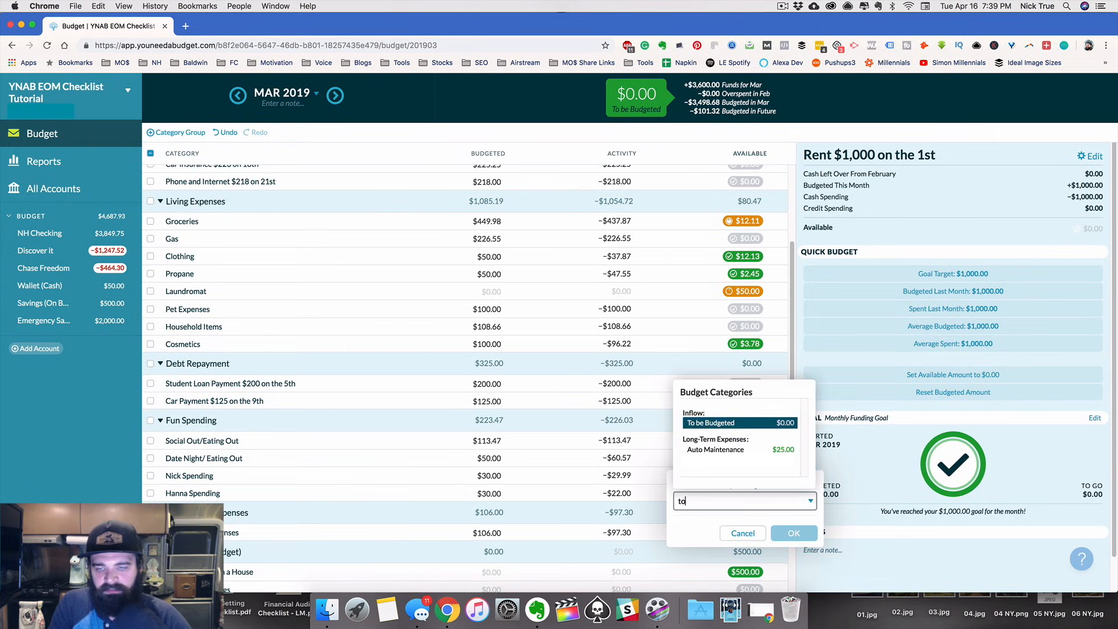
key("Return")
key("Return")
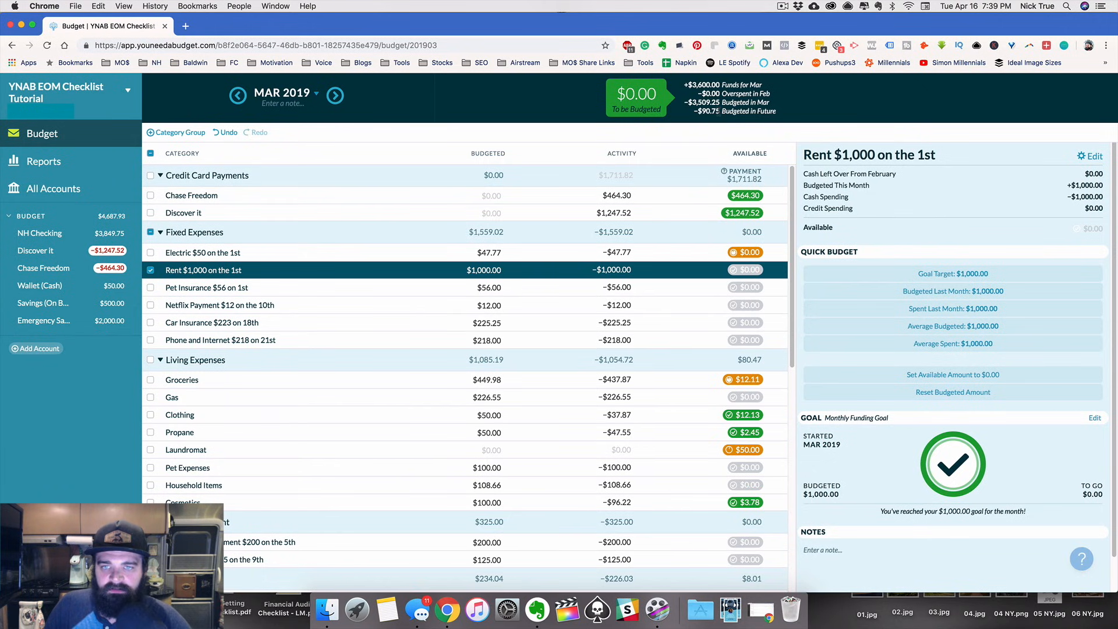
Check March's Budgeted in Future amount, clear the category selection and review the credit card payment categories
left_click_drag(719, 112, 698, 111)
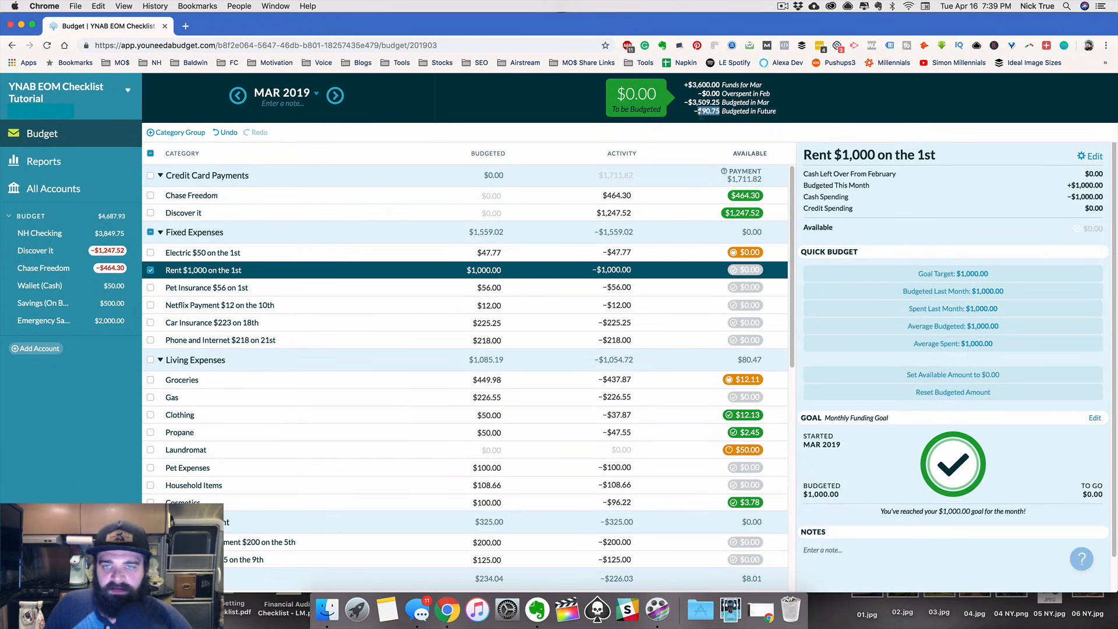
left_click(736, 128)
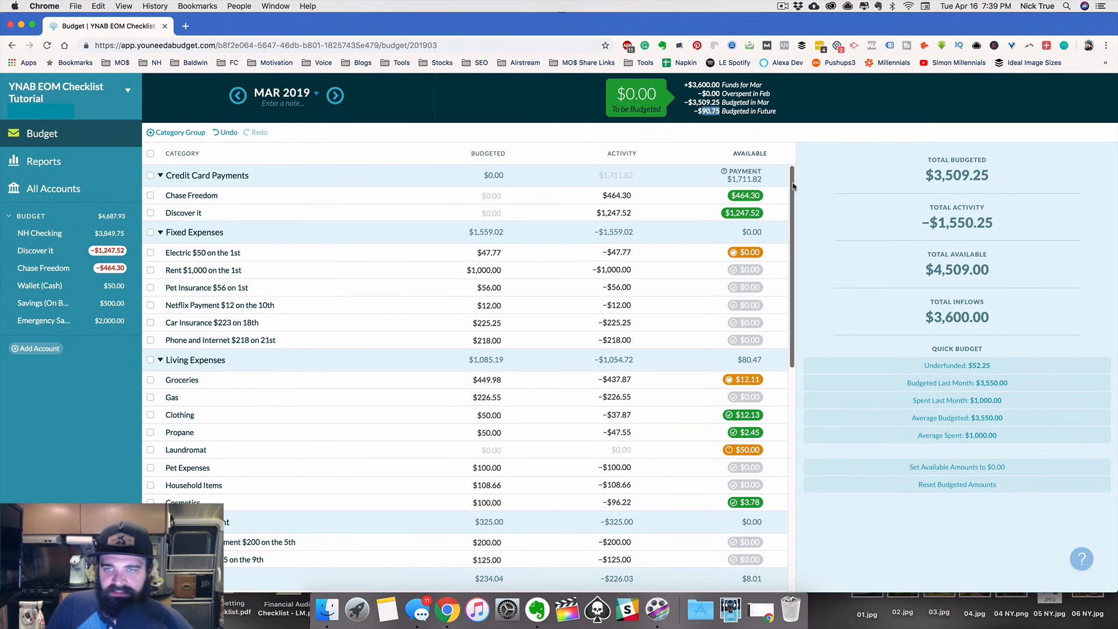
mouse_move(794, 187)
left_mouse_down()
mouse_move(811, 417)
mouse_move(798, 168)
left_mouse_up()
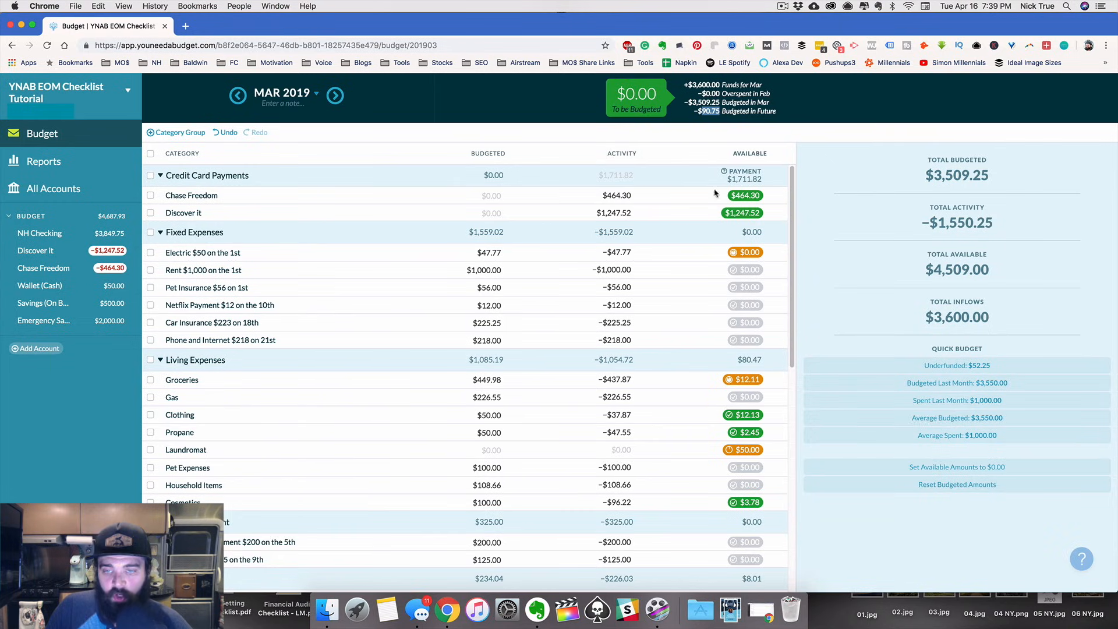
Examine the goal progress of the underfunded Electric, Groceries and Laundromat categories for March 2019
left_click(700, 260)
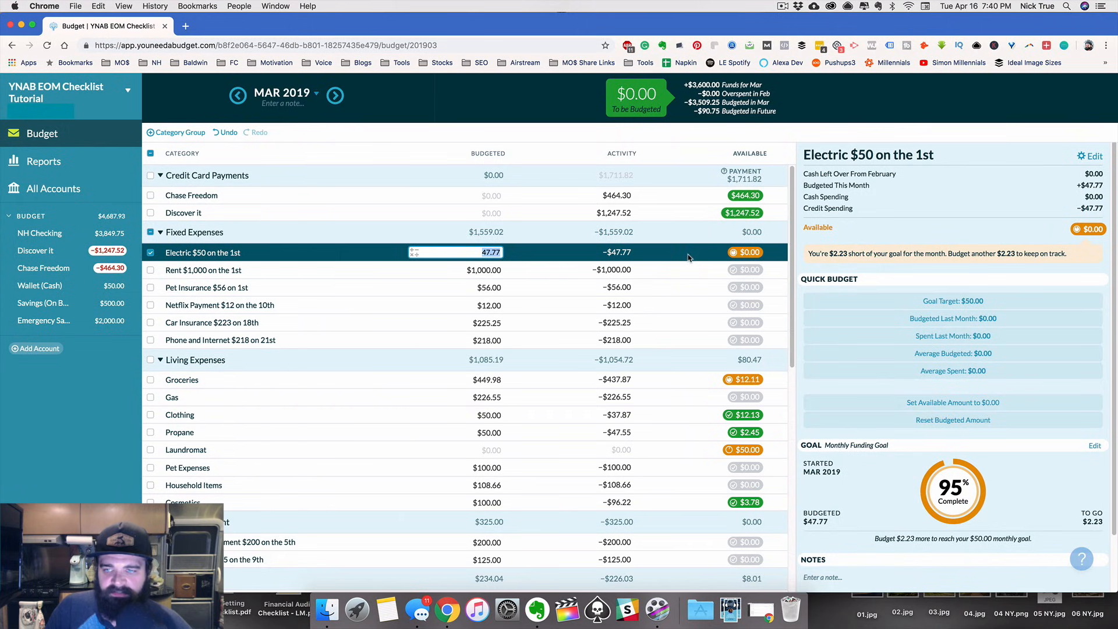
scroll(935, 288, "down", 2)
left_click_drag(968, 476, 993, 475)
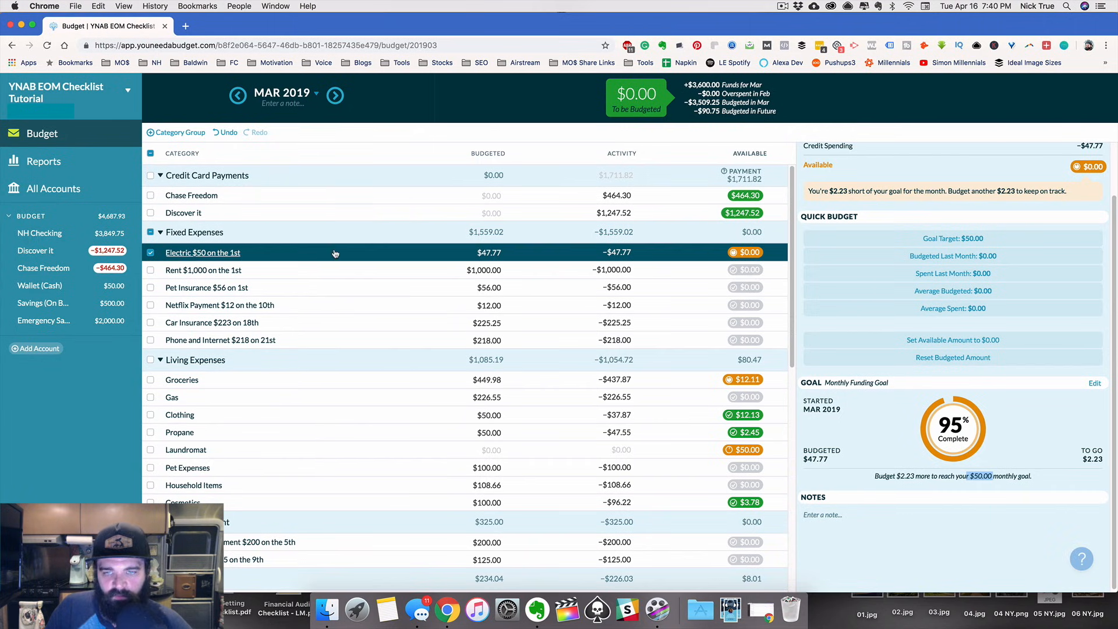
left_click(496, 253)
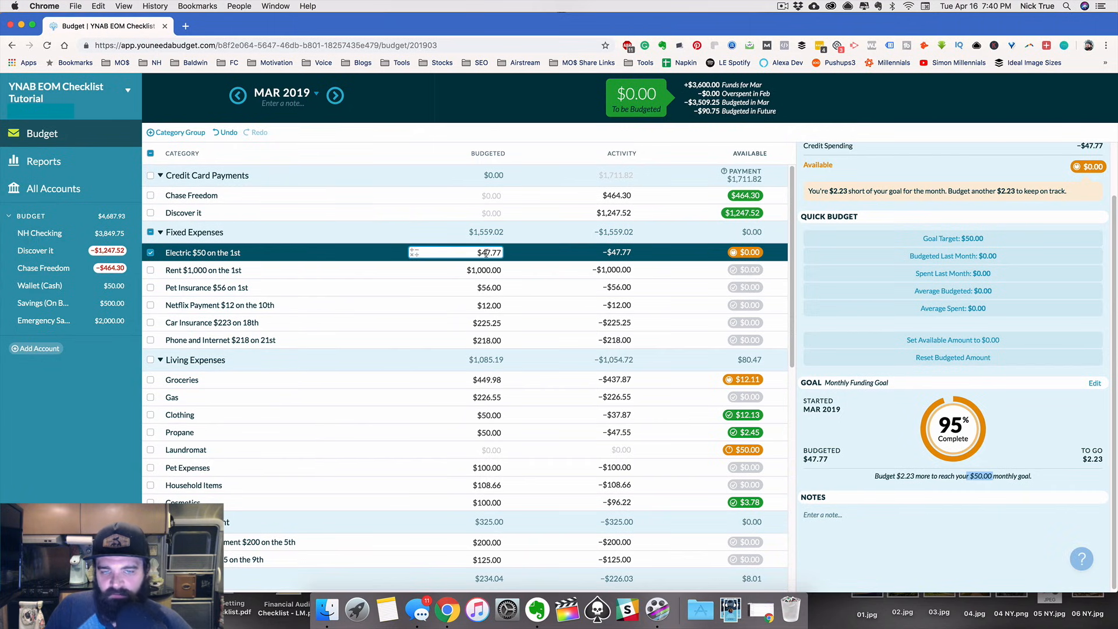
key("Return")
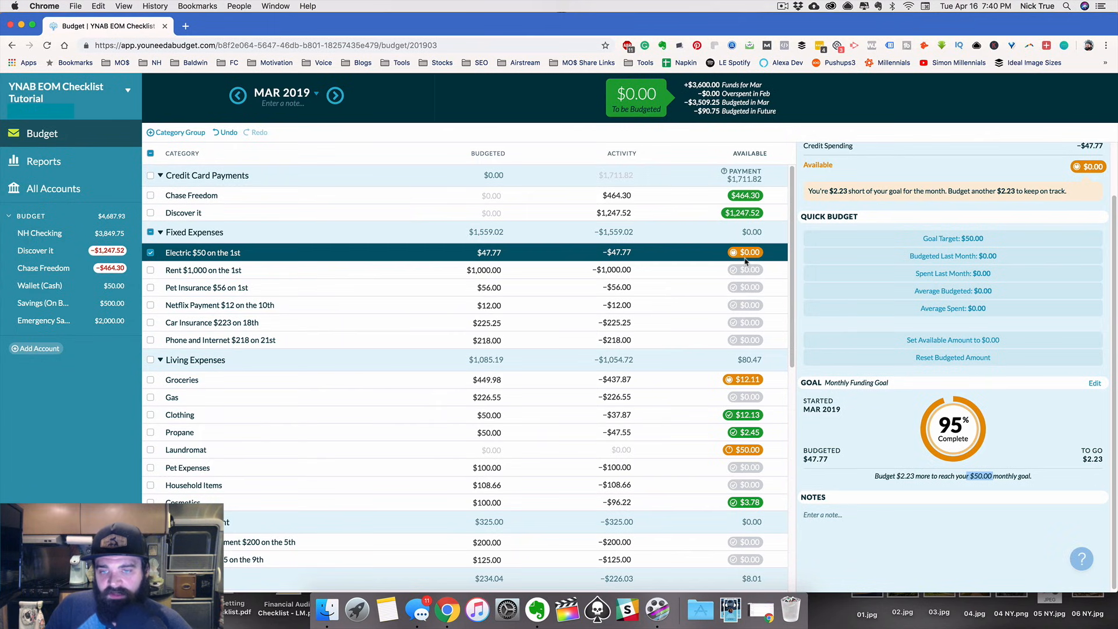
left_click(688, 380)
left_click(700, 452)
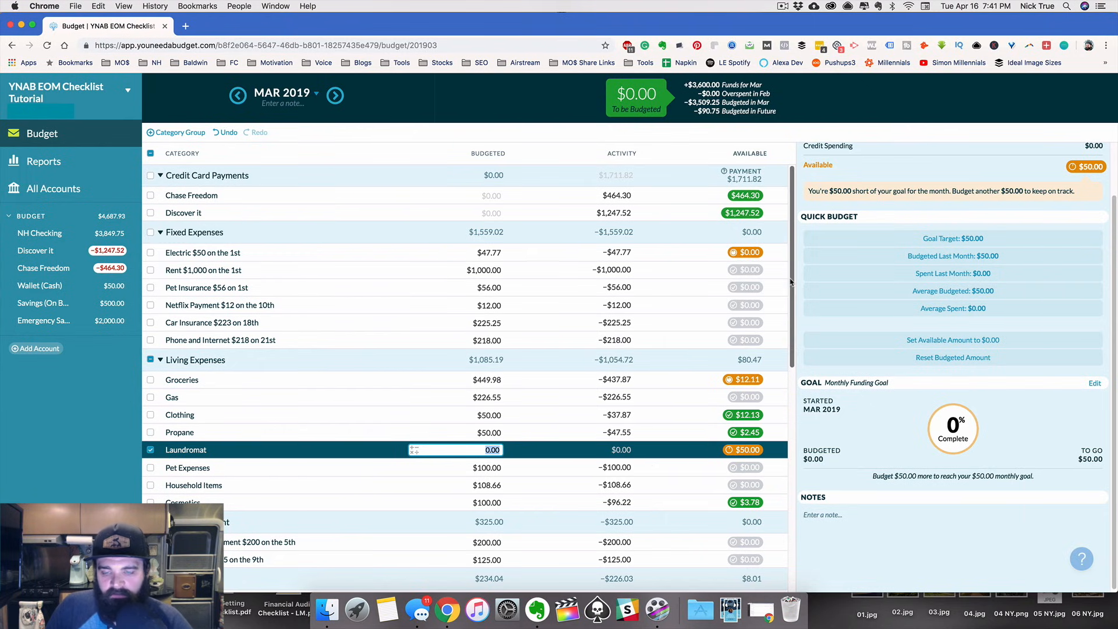
scroll(790, 282, "down", 5)
scroll(792, 285, "up", 4)
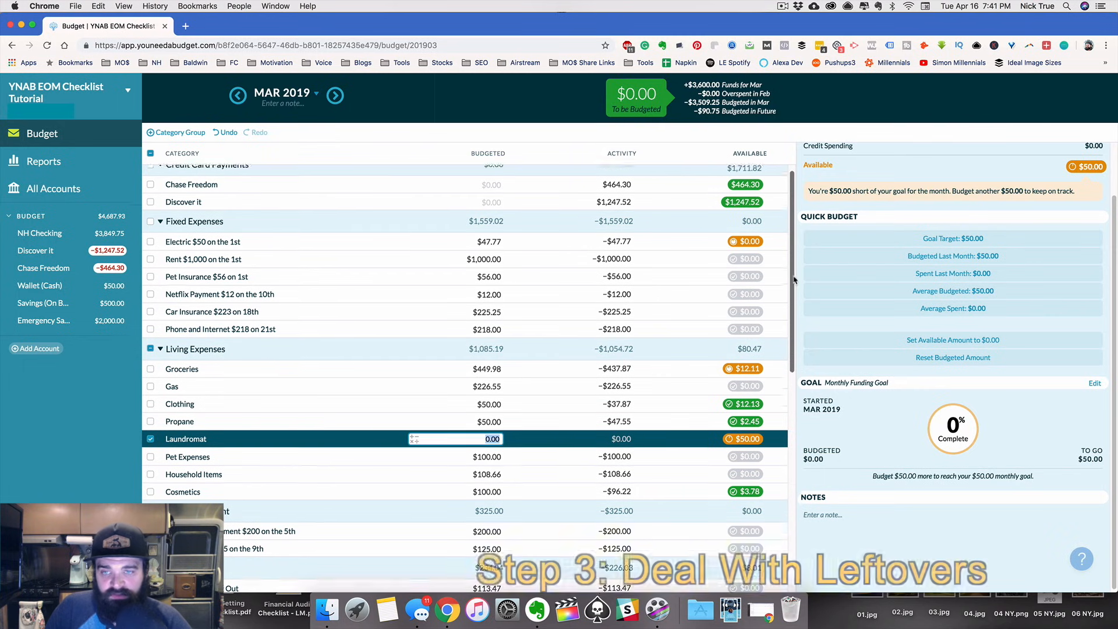
scroll(794, 274, "up", 1)
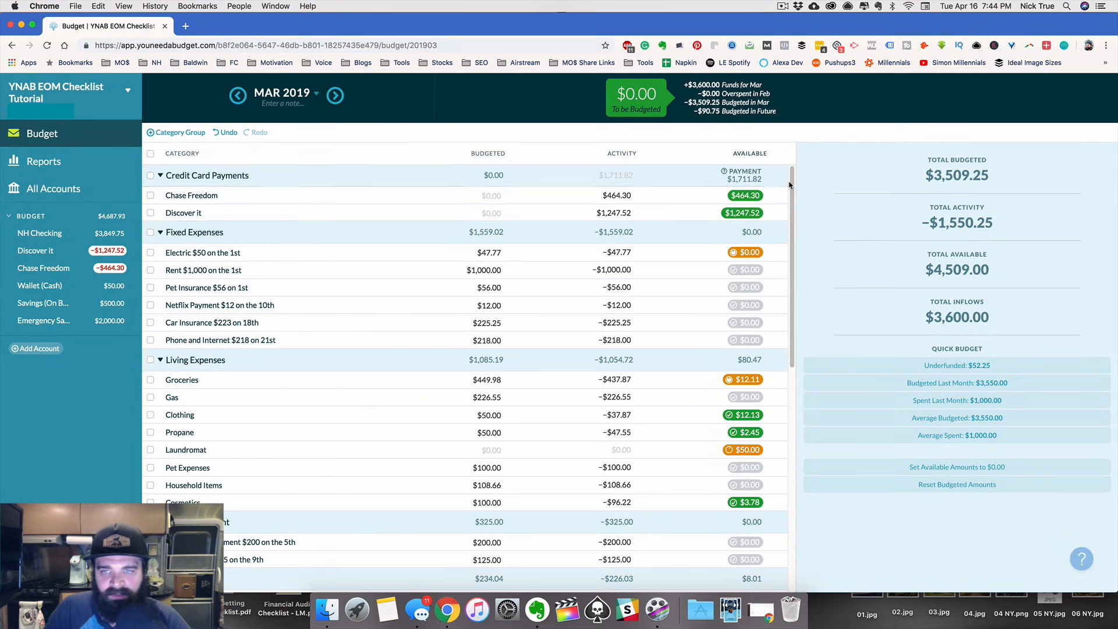
Move the leftover $12.11 from Groceries to the Downpayment on a House savings category
left_click_drag(792, 181, 797, 262)
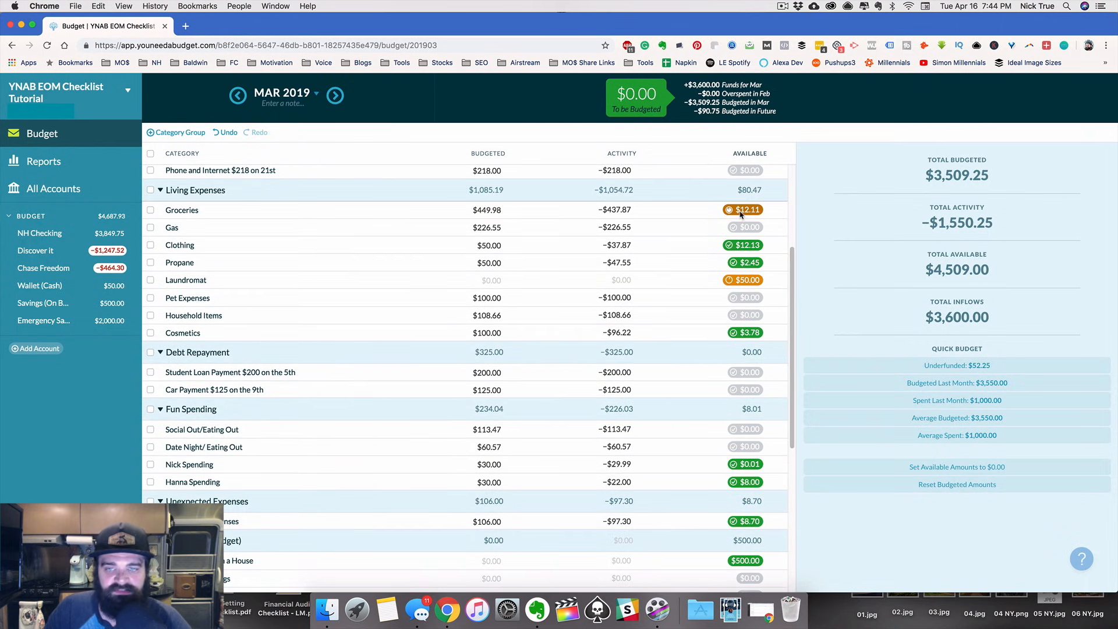
left_click(749, 214)
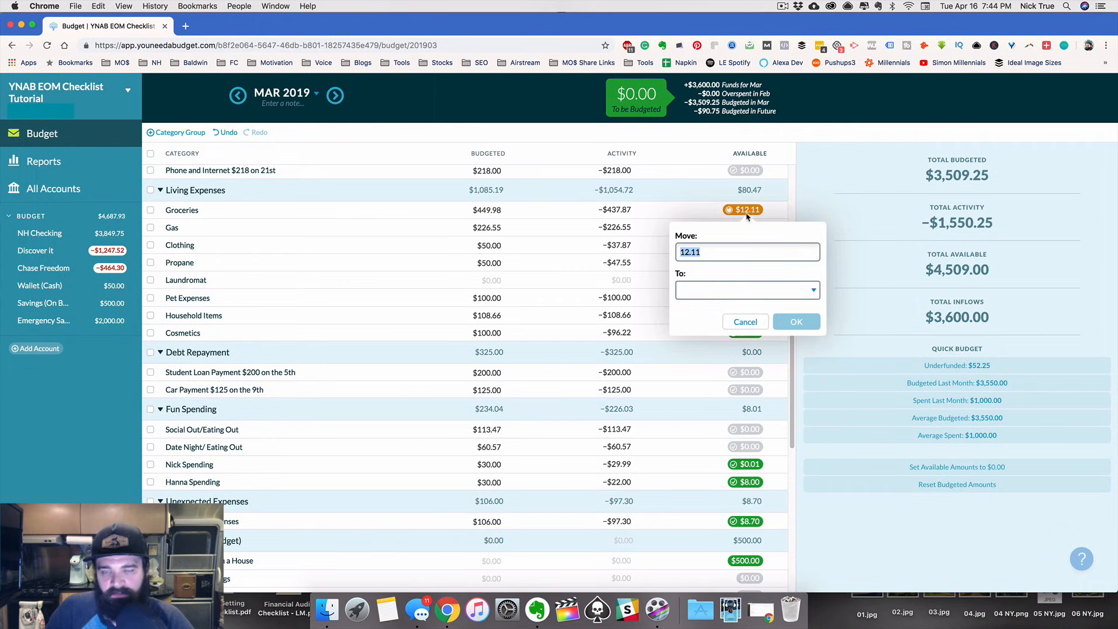
key("Tab")
type("sav")
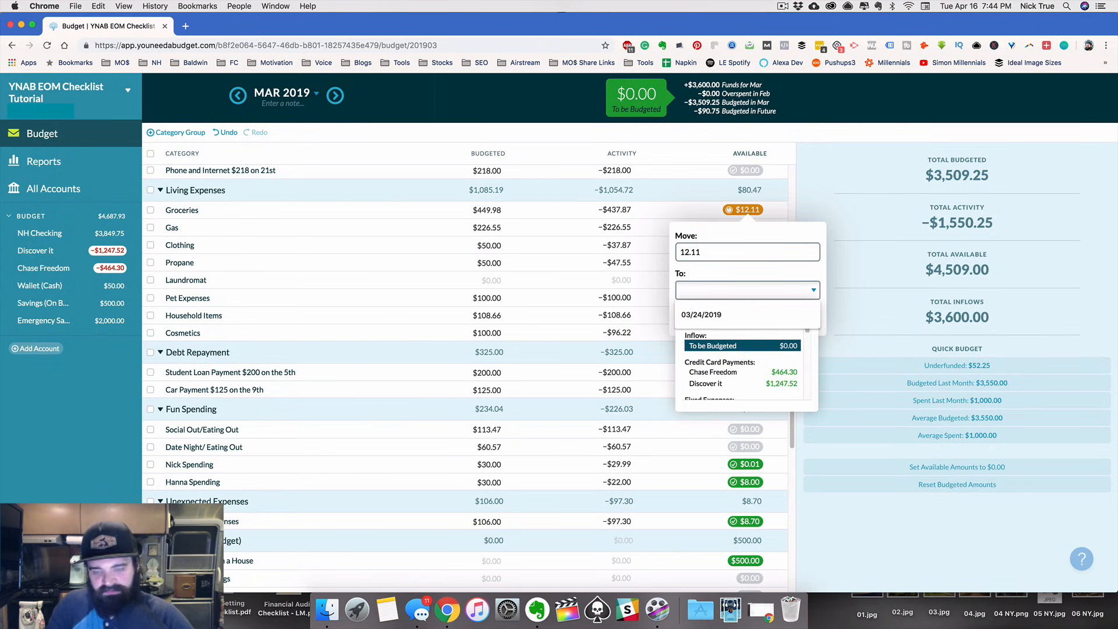
type("in")
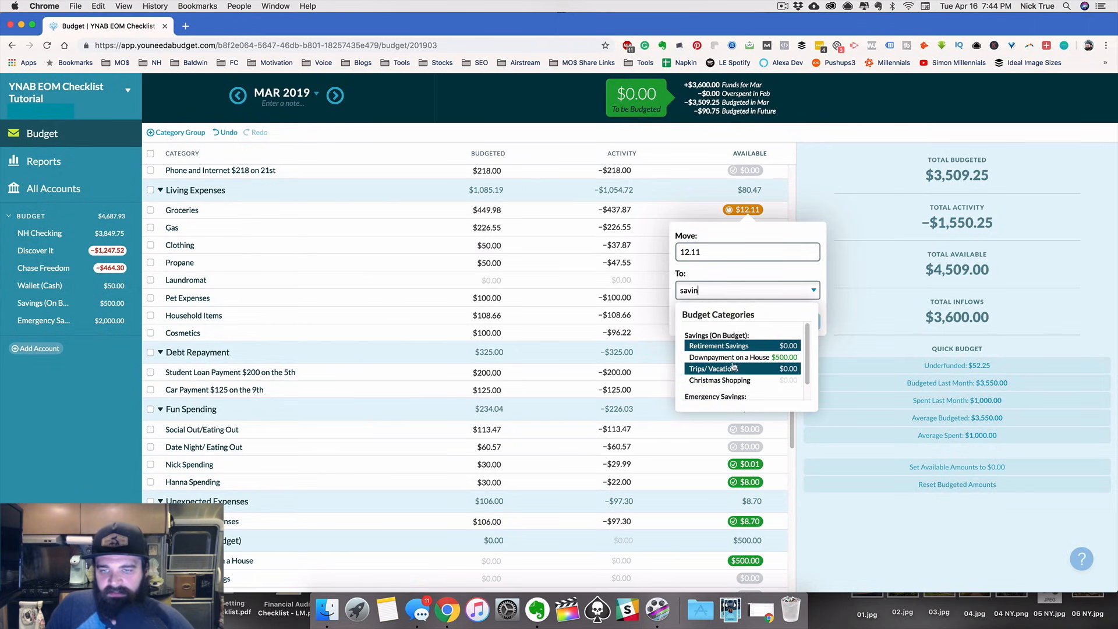
left_click(765, 355)
left_click(796, 322)
Move the leftover $12.13 from Clothing to the Downpayment on a House savings category
left_click(750, 248)
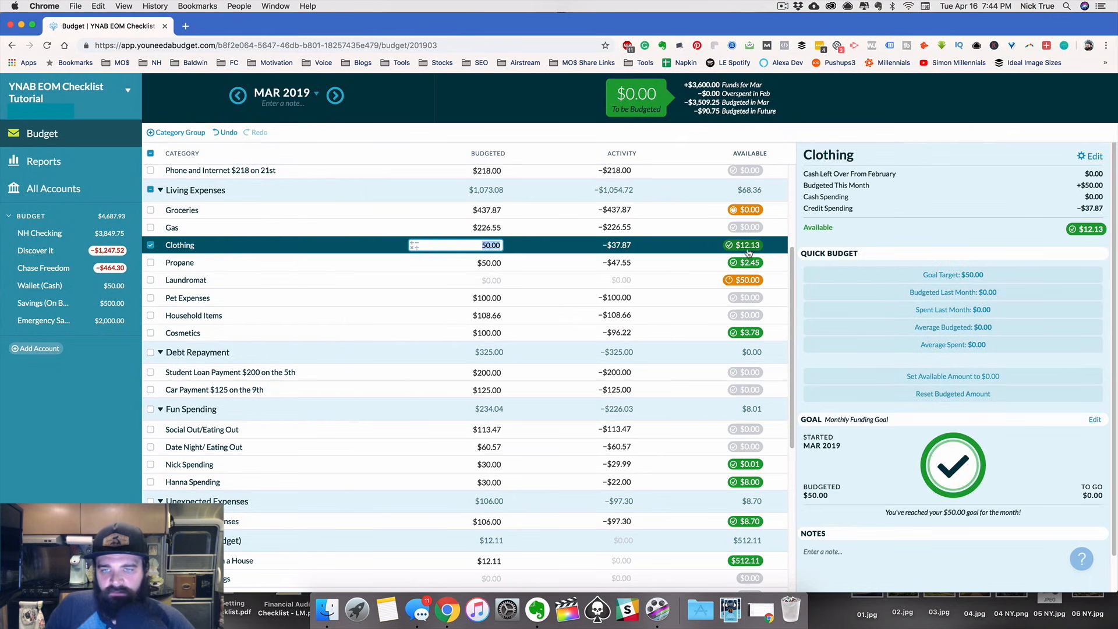
left_click(744, 324)
type("sacing")
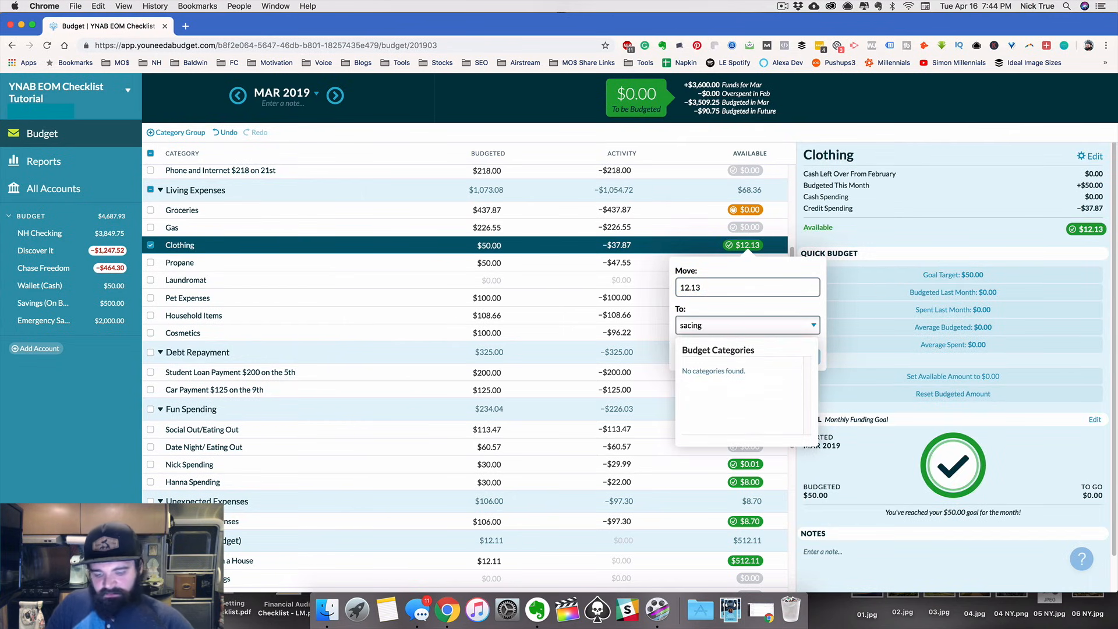
key("super+a")
type("sav")
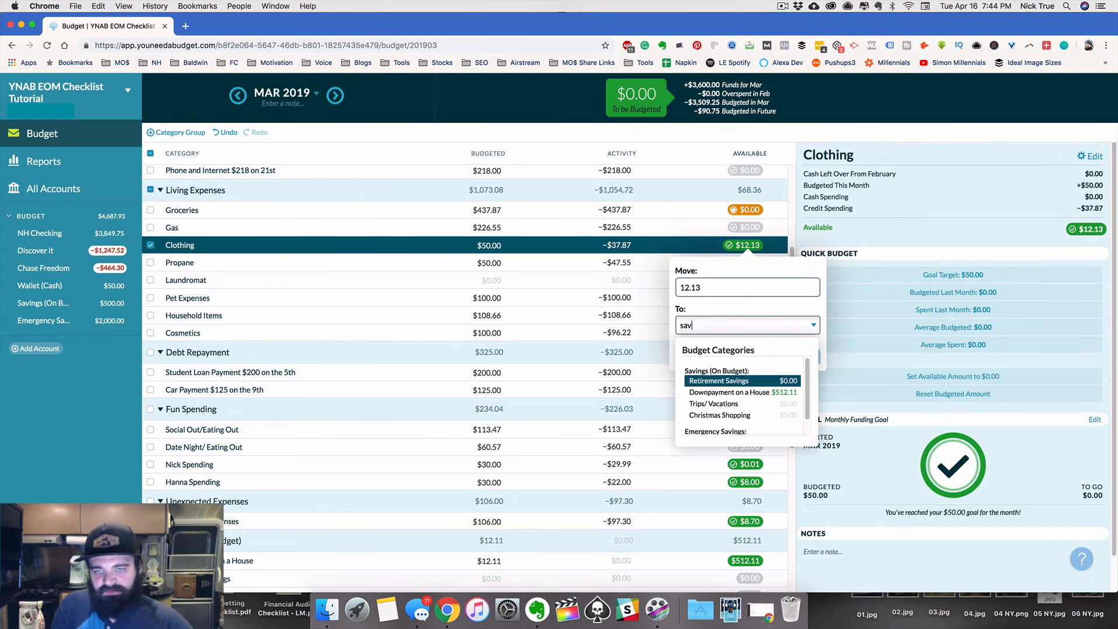
left_click(730, 393)
left_click(797, 357)
Review the leftover amounts in Propane, Laundromat, Cosmetics and the two personal spending categories under Fun Spending
left_click(702, 265)
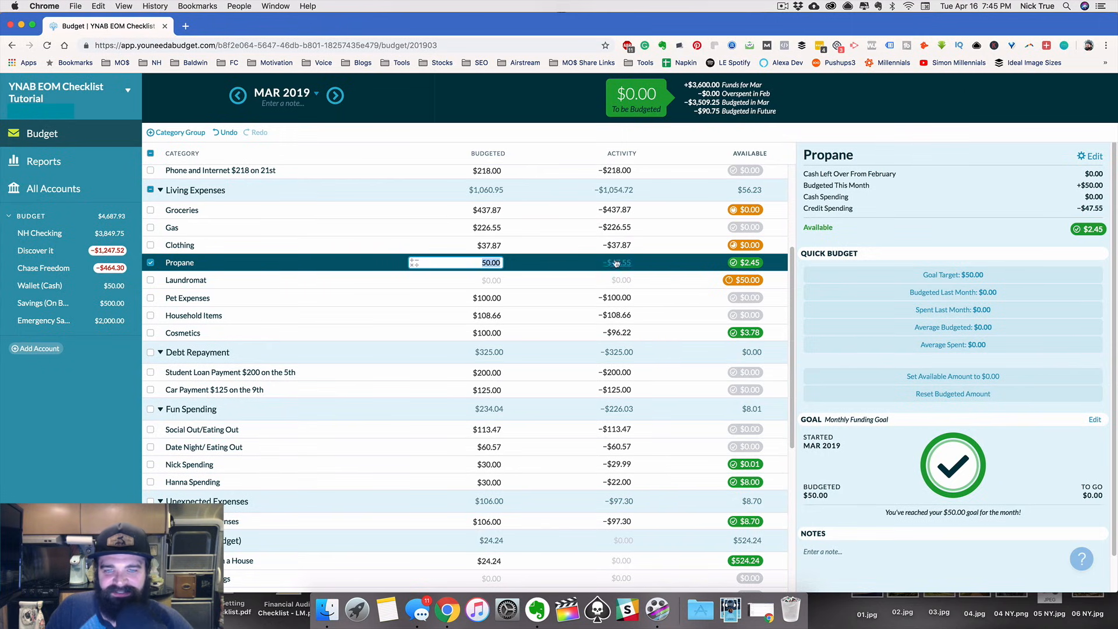
scroll(716, 267, "down", 1)
left_click(715, 267)
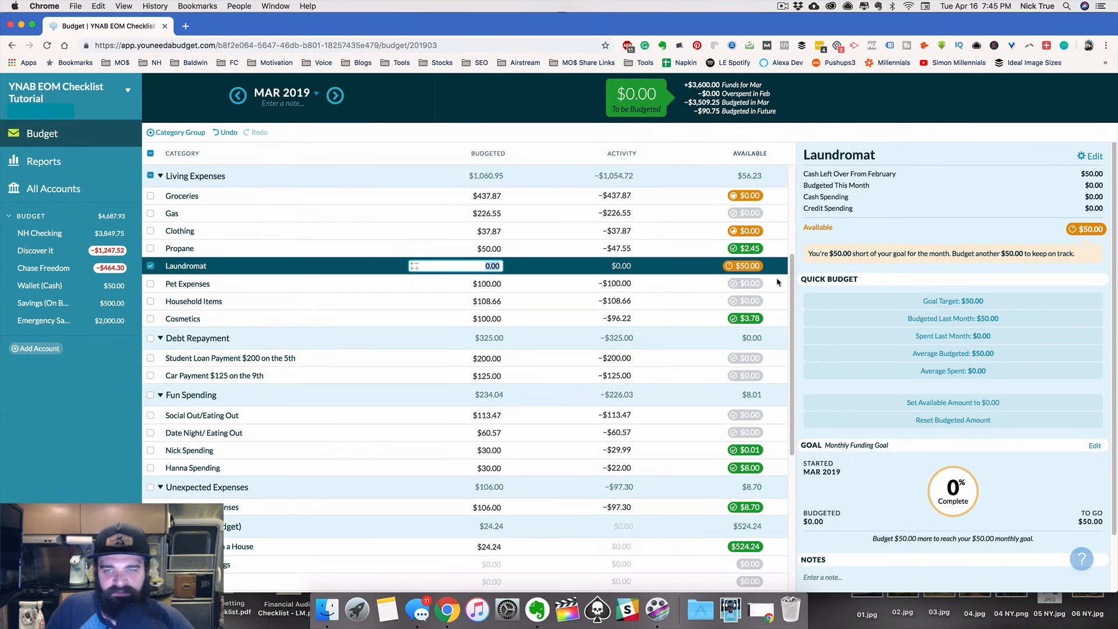
left_click(716, 320)
scroll(721, 319, "down", 1)
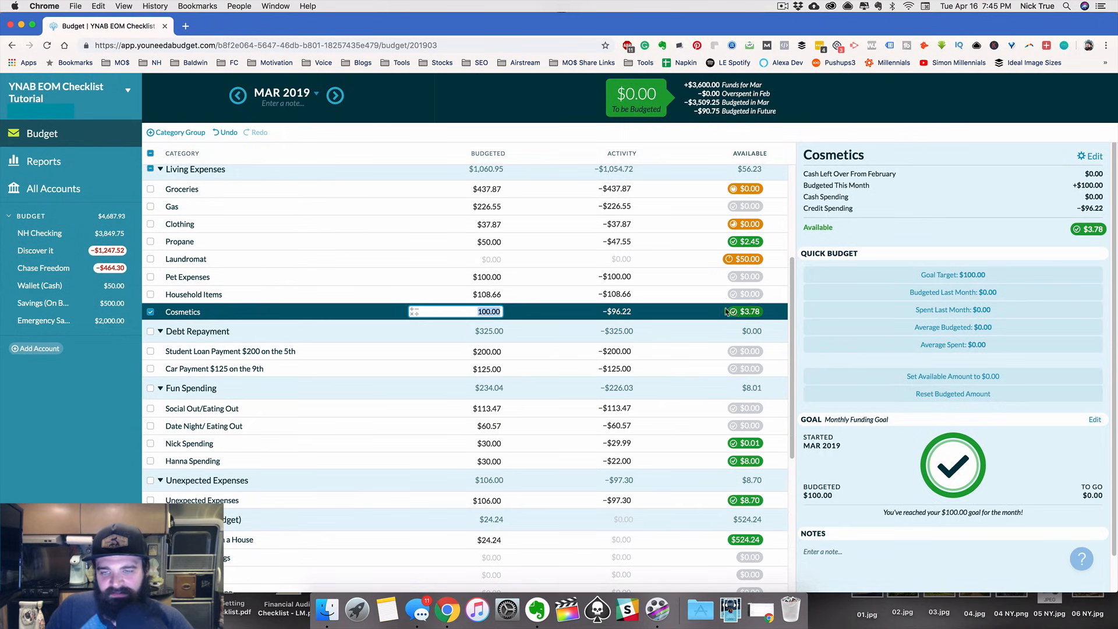
scroll(732, 326, "down", 2)
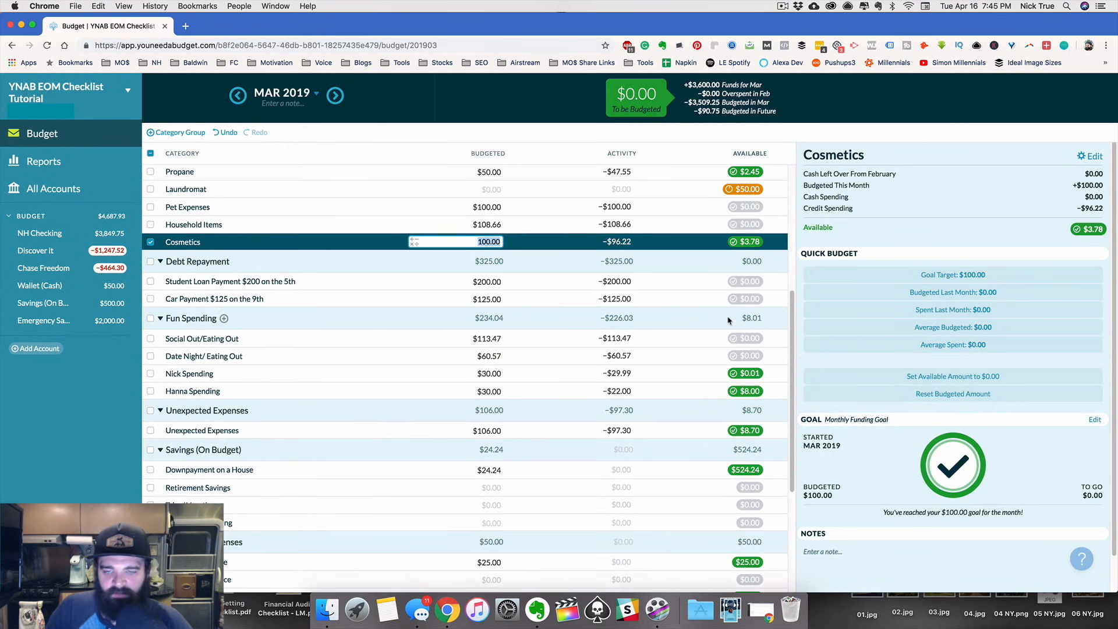
left_click(710, 381)
left_click(709, 390, "super")
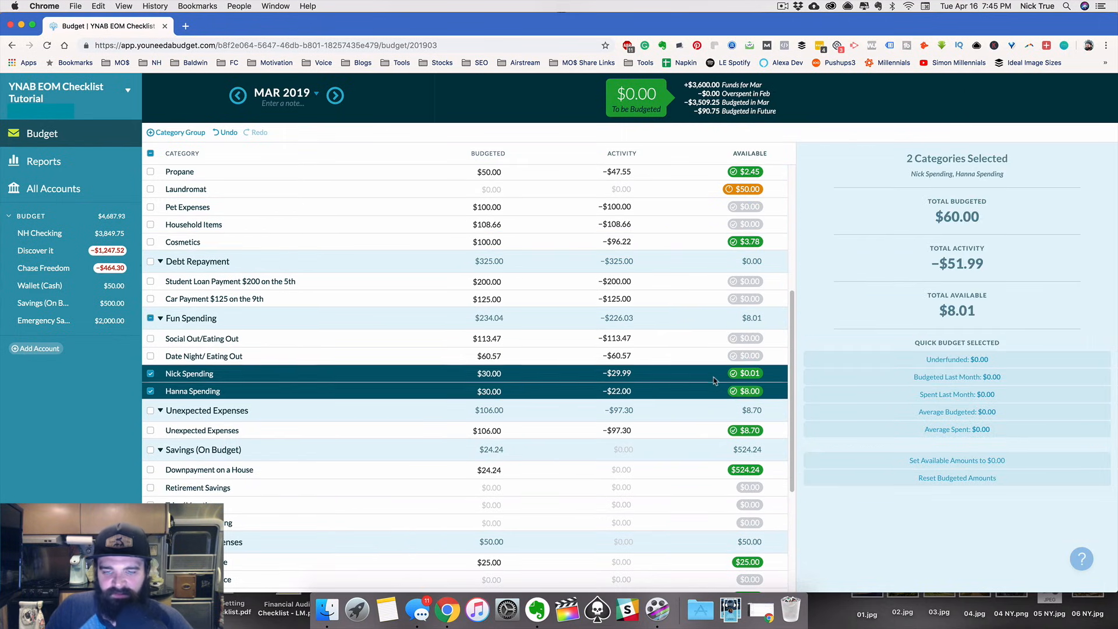
left_click(712, 377)
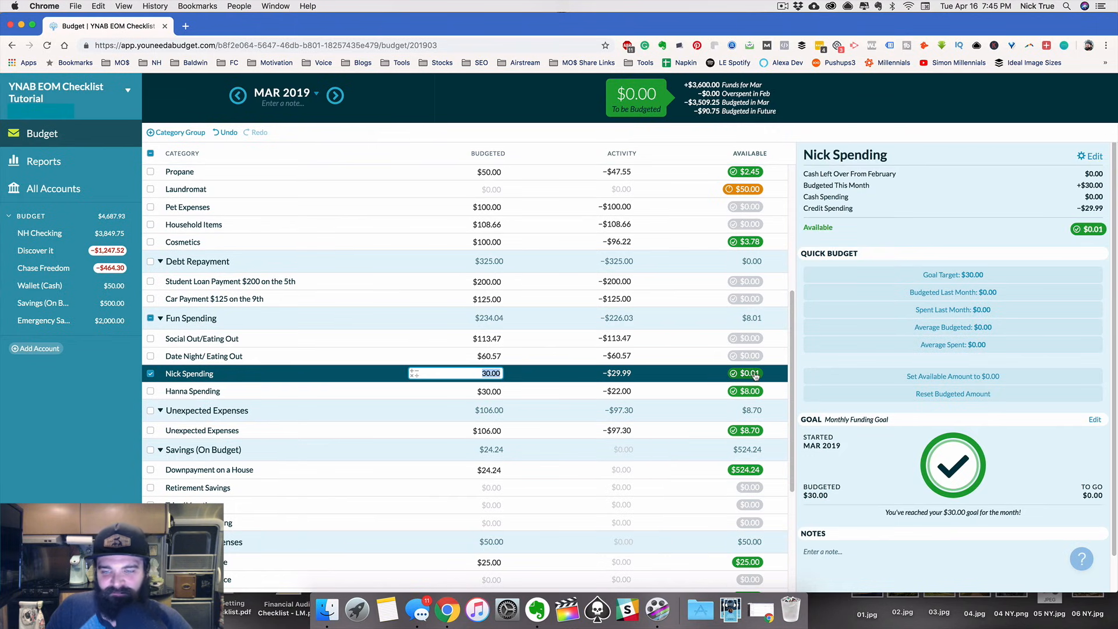
scroll(757, 373, "down", 1)
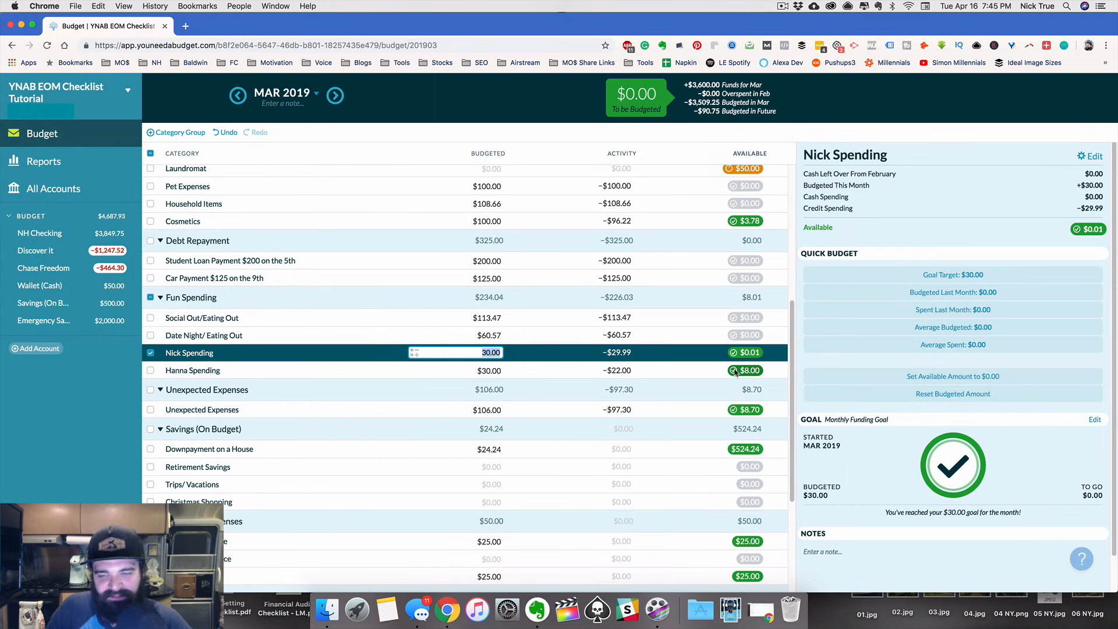
scroll(735, 372, "down", 1)
Move the leftover $8.70 from Unexpected Expenses to Inflow: To be Budgeted
left_click(711, 379)
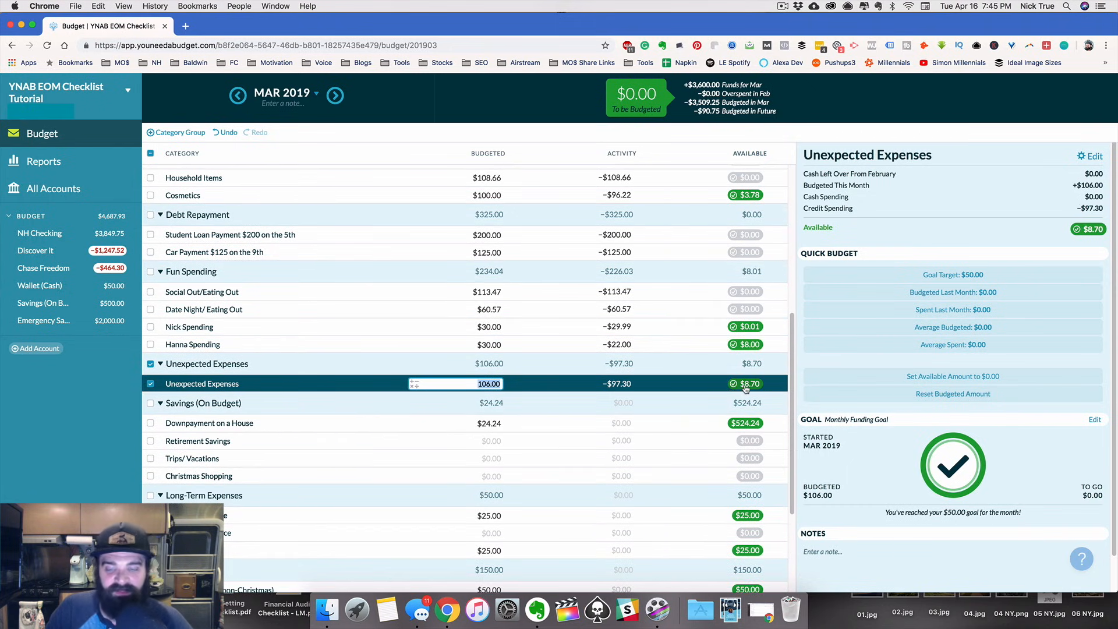
scroll(742, 390, "down", 1)
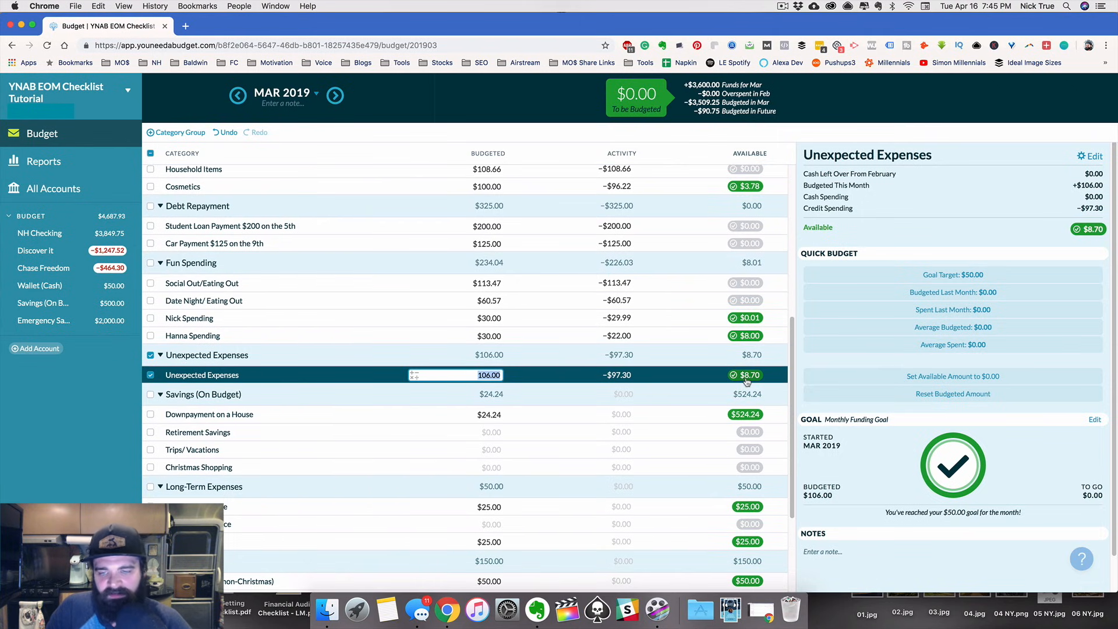
mouse_move(748, 380)
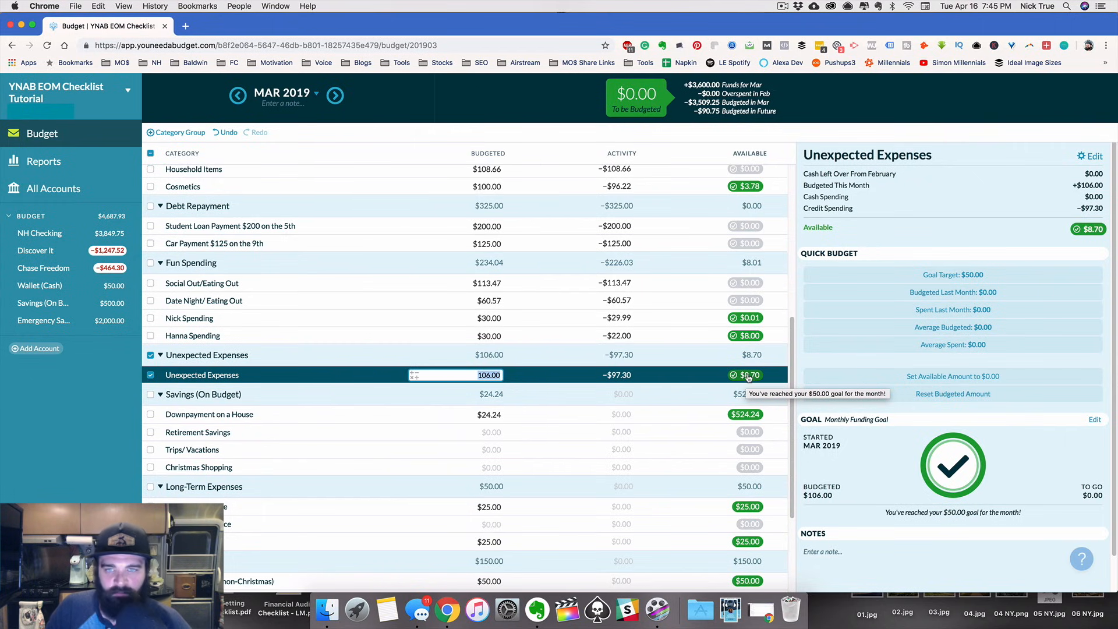
left_click(748, 376)
key("Tab")
type("to be")
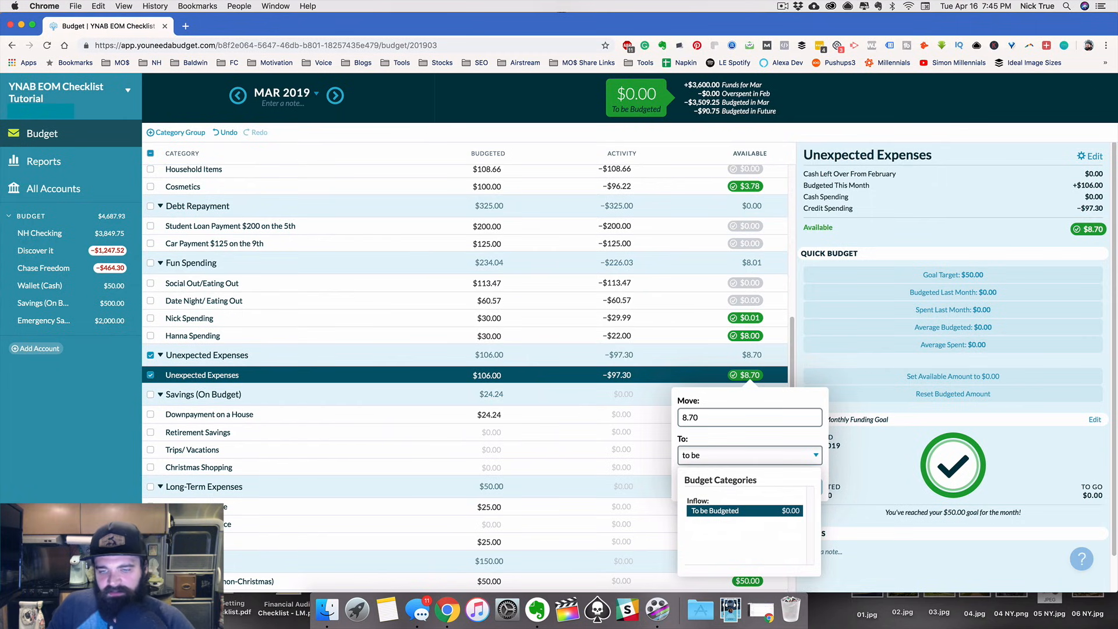
left_click(800, 511)
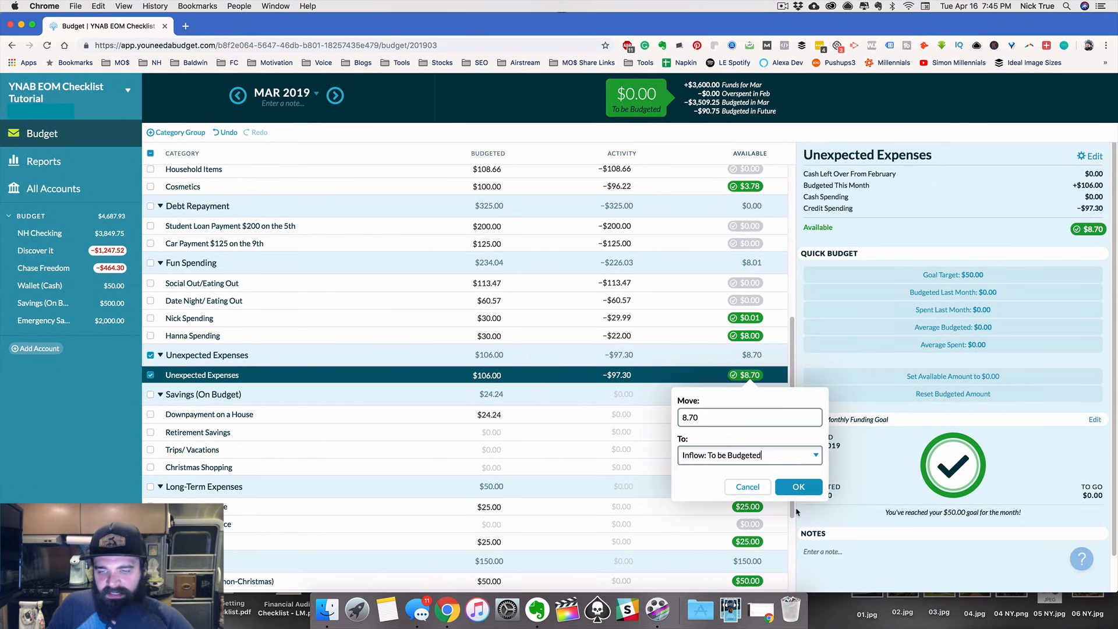
left_click(798, 487)
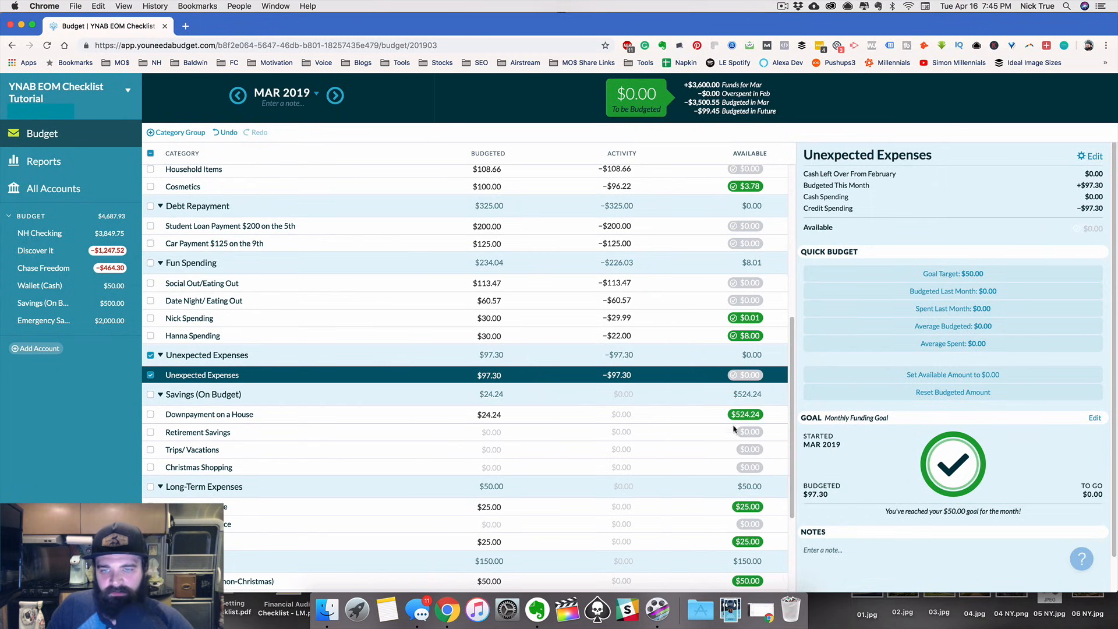
Review the leftovers in the Long-Term Expenses, Giving and Emergency Savings groups, and switch the budget to April 2019
scroll(722, 399, "down", 1)
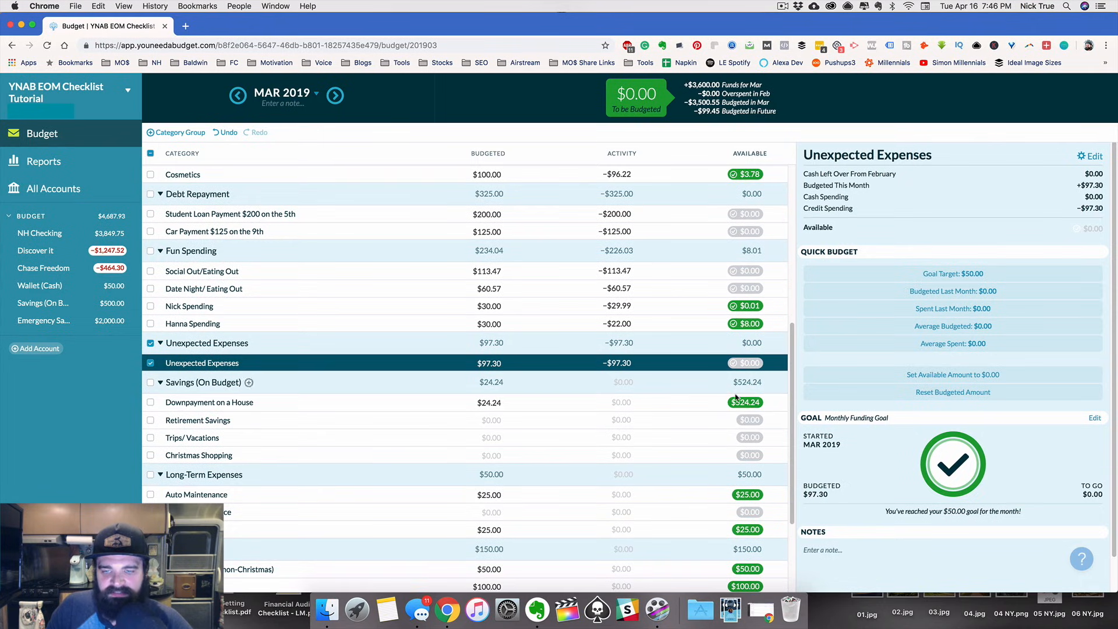
scroll(792, 372, "down", 3)
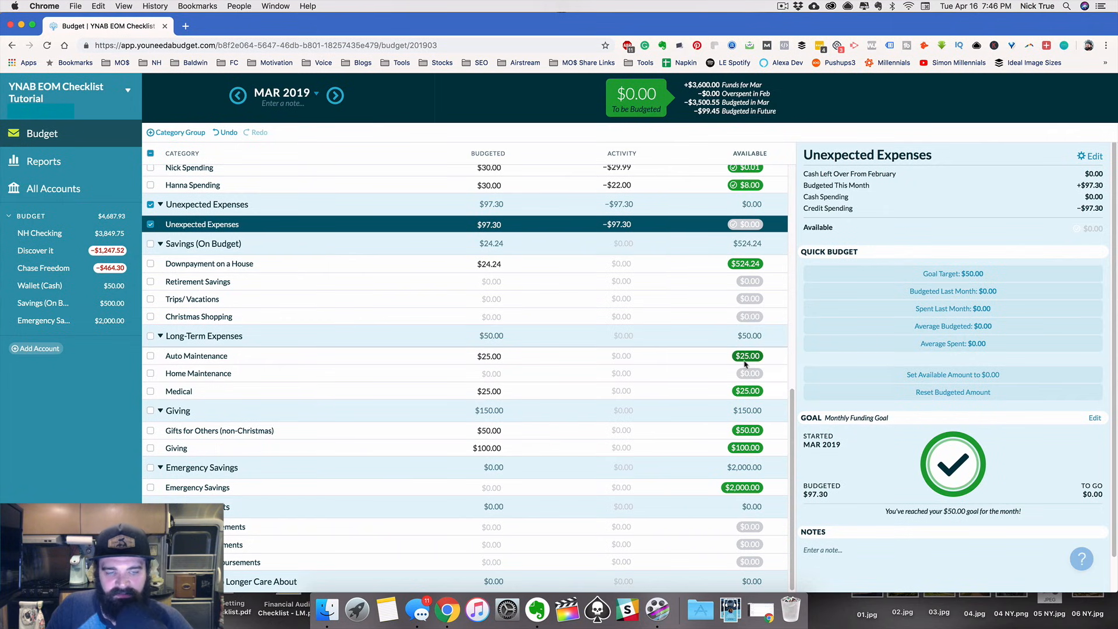
left_click(710, 434)
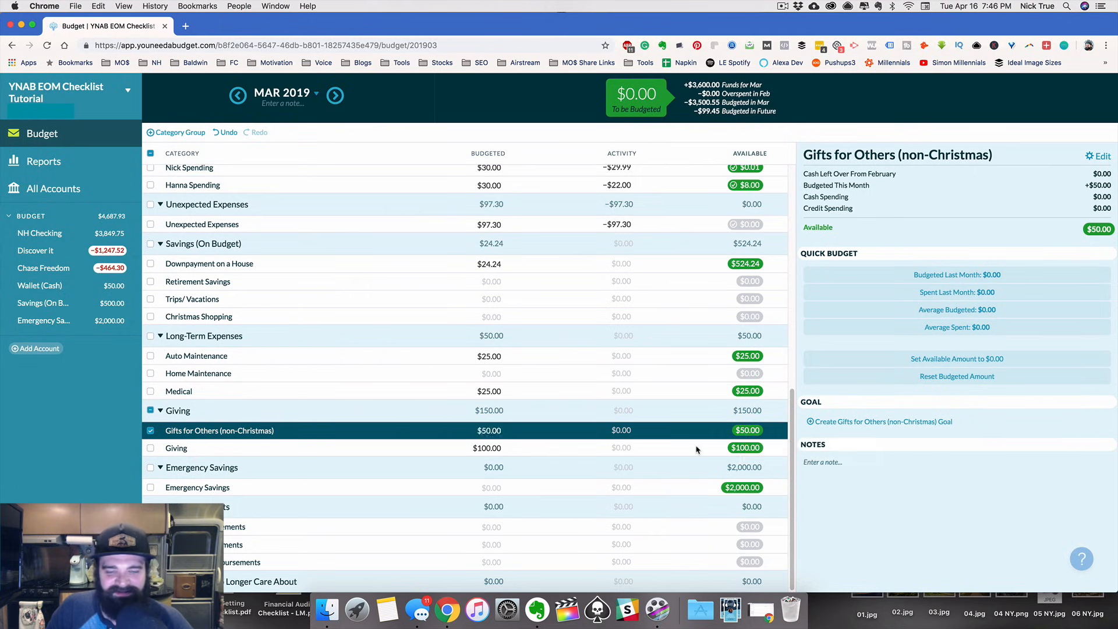
key("Down")
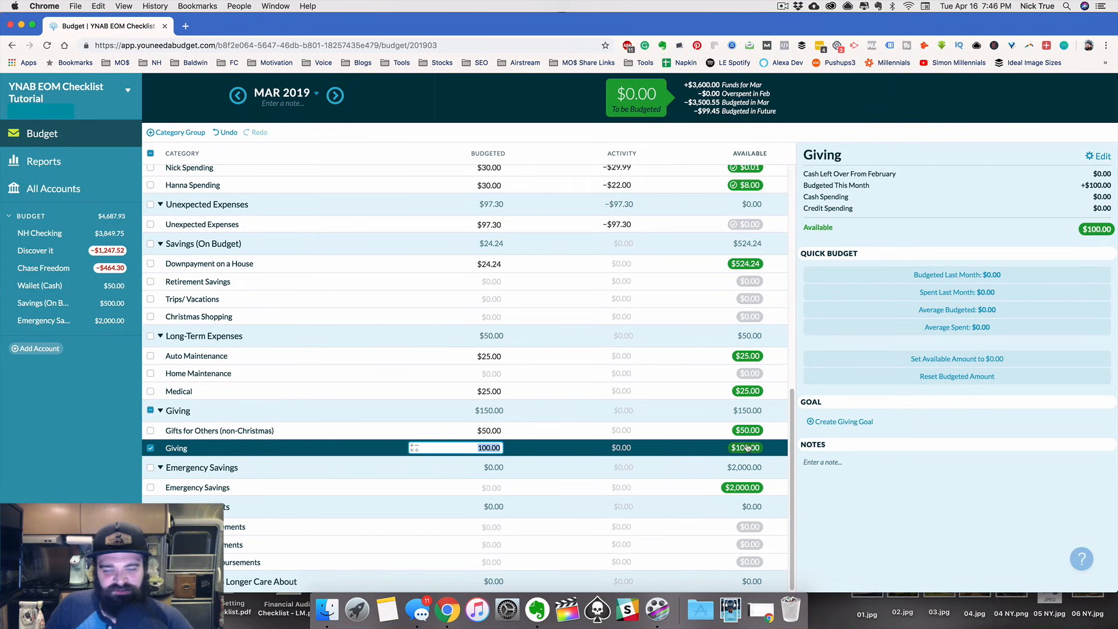
left_click(741, 487)
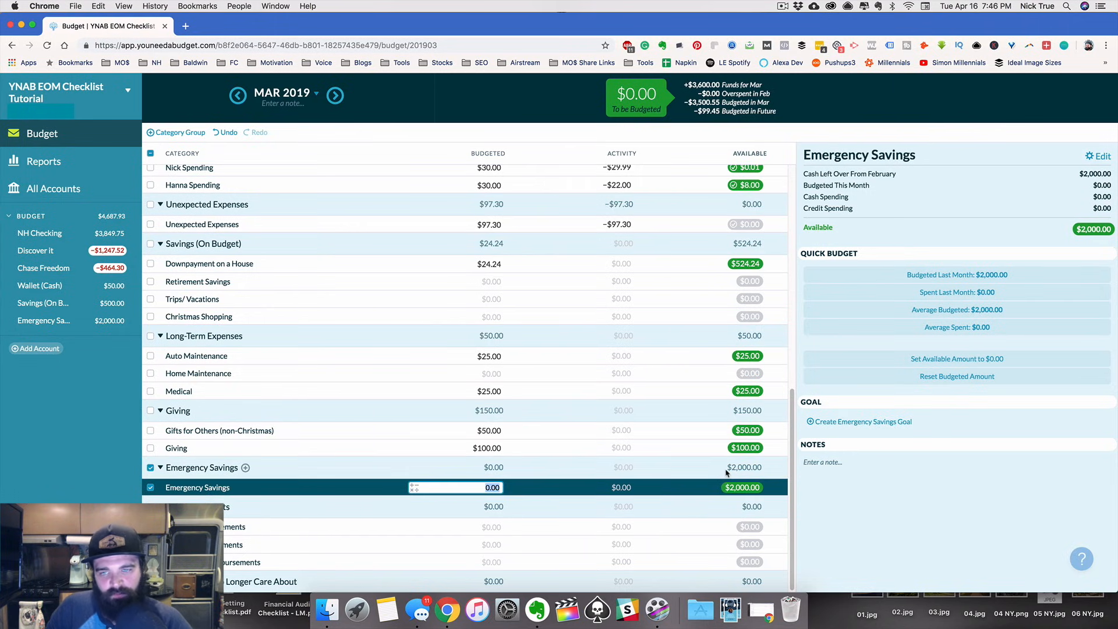
scroll(727, 472, "up", 10)
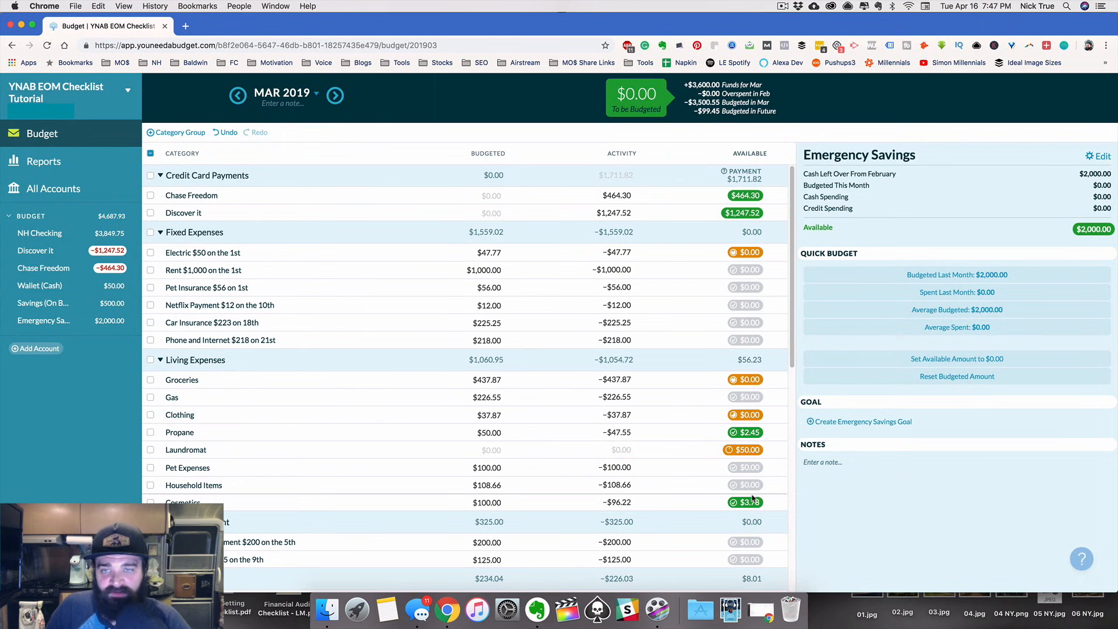
scroll(756, 329, "down", 1)
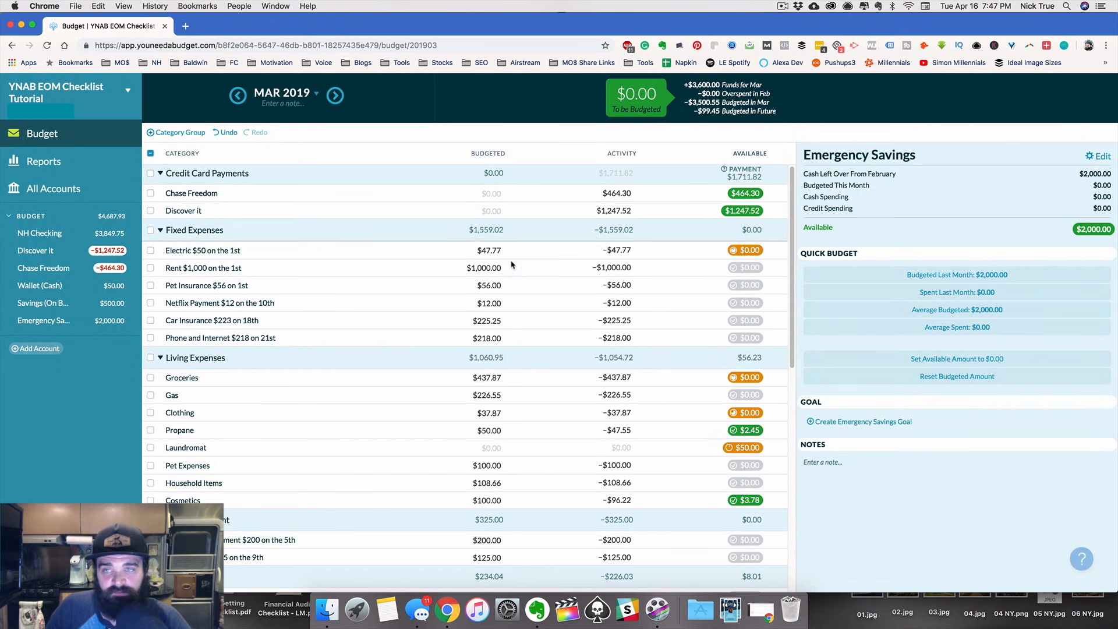
left_click(335, 96)
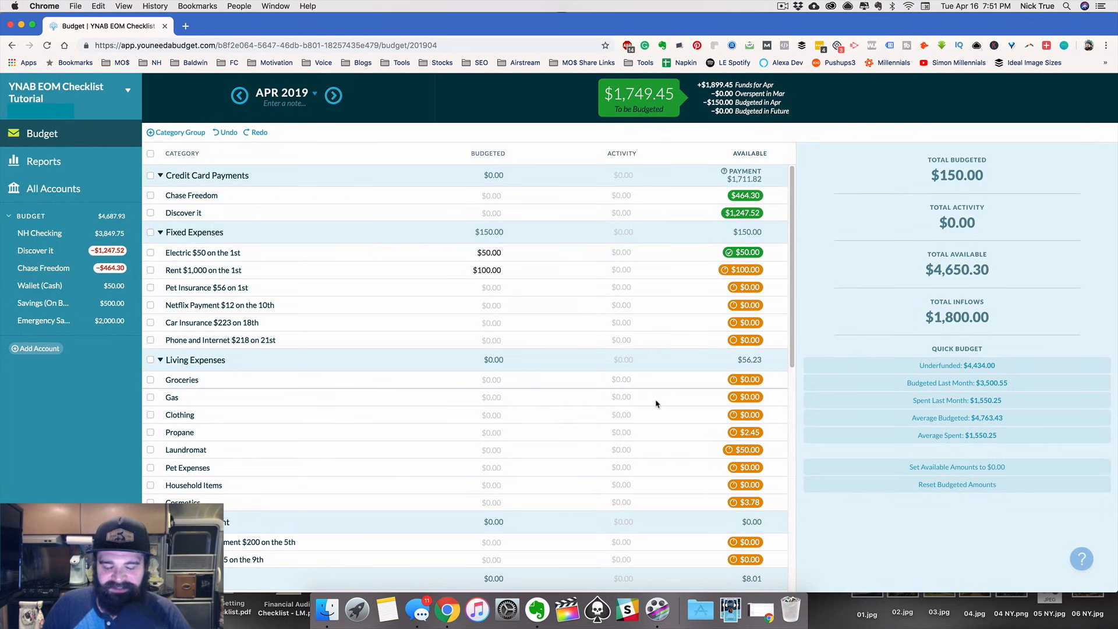
Budget the underfunded amounts for the Electric, Rent, Pet Insurance and Netflix categories together in April 2019
left_click_drag(792, 303, 792, 390)
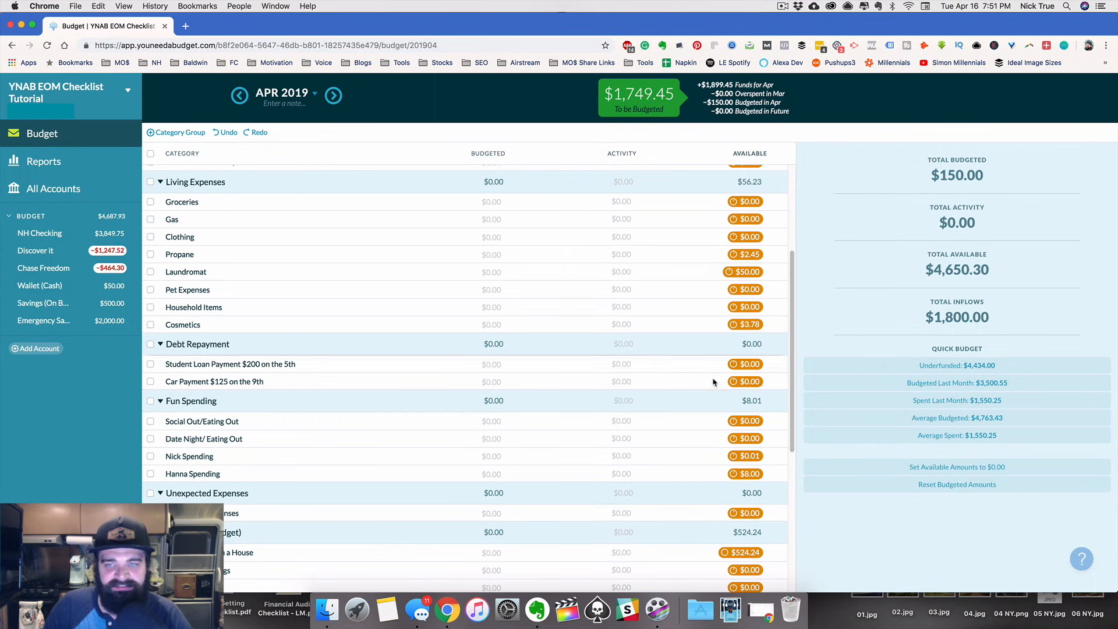
scroll(667, 390, "up", 2)
scroll(667, 389, "up", 5)
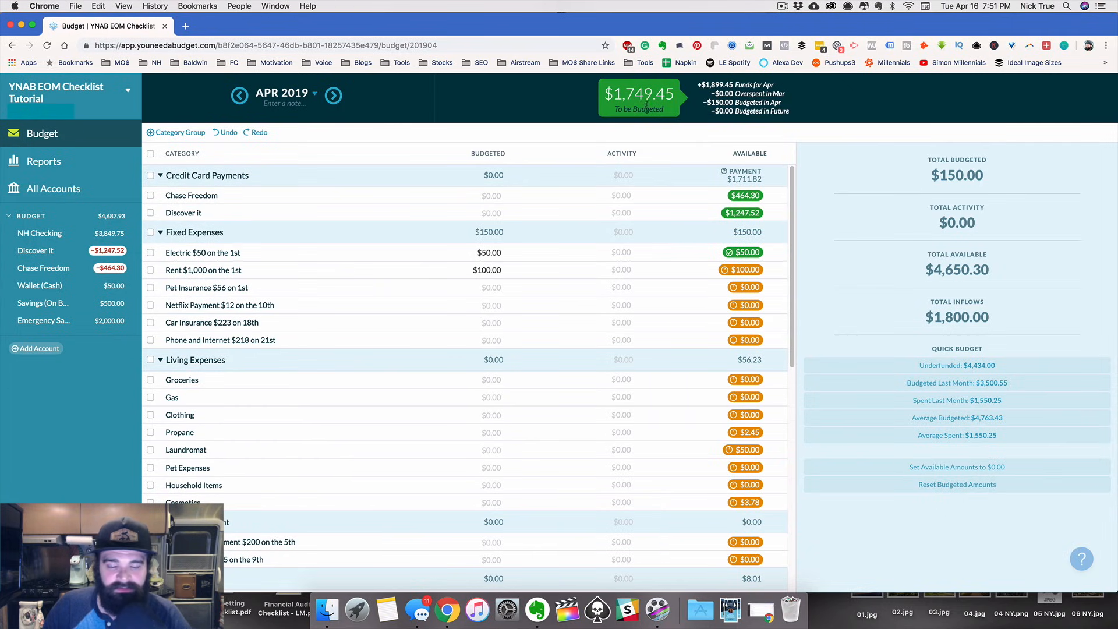
left_click(541, 258)
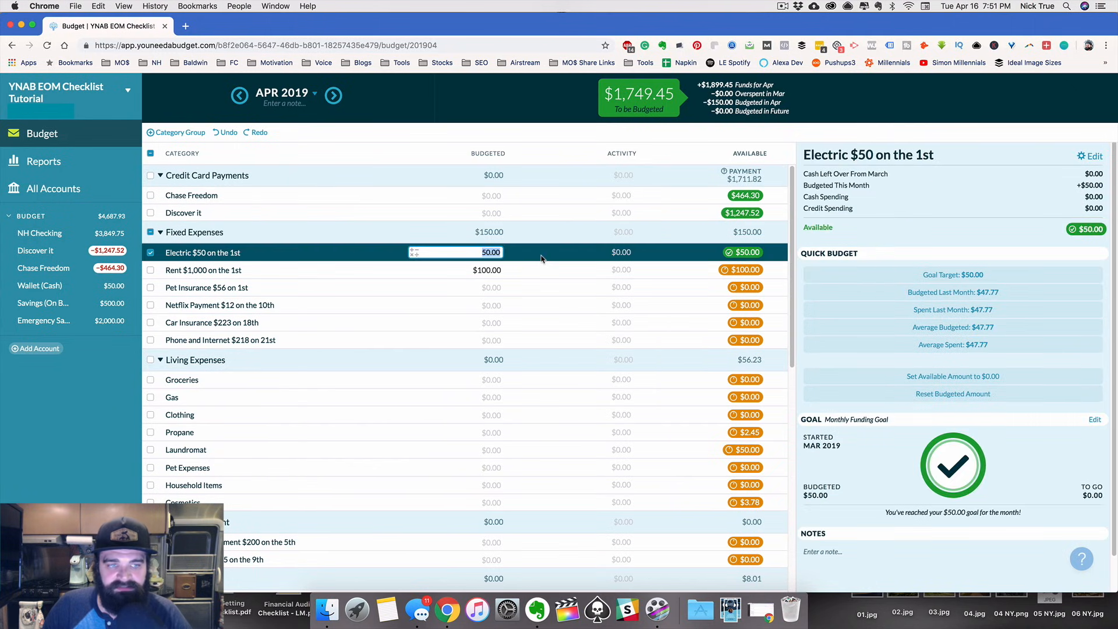
left_click(535, 310, "shift")
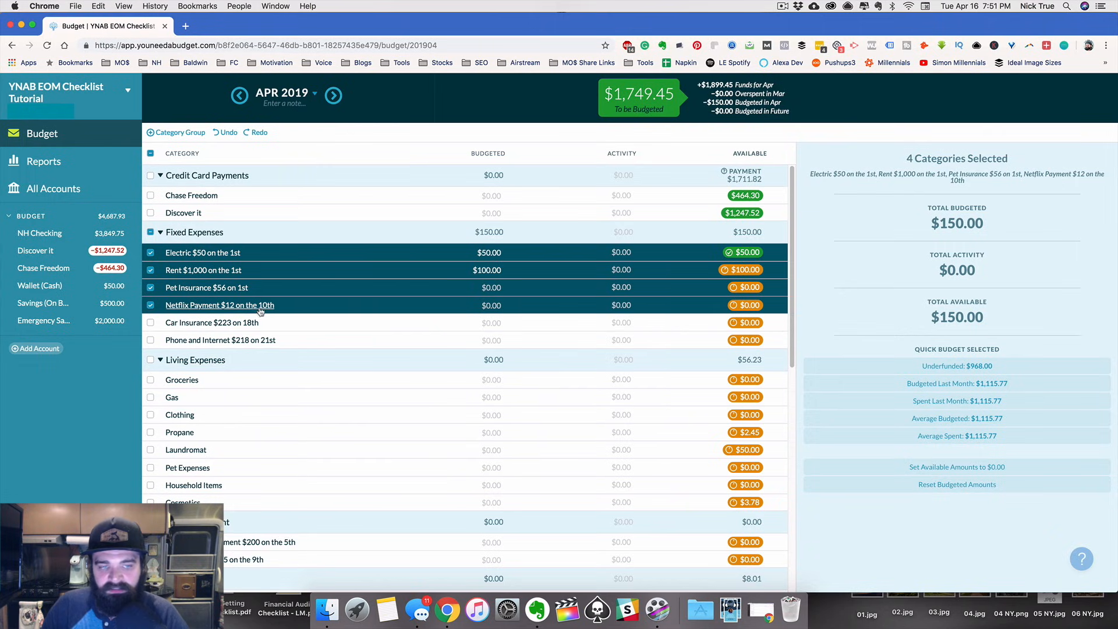
left_click(945, 368)
left_click(151, 252)
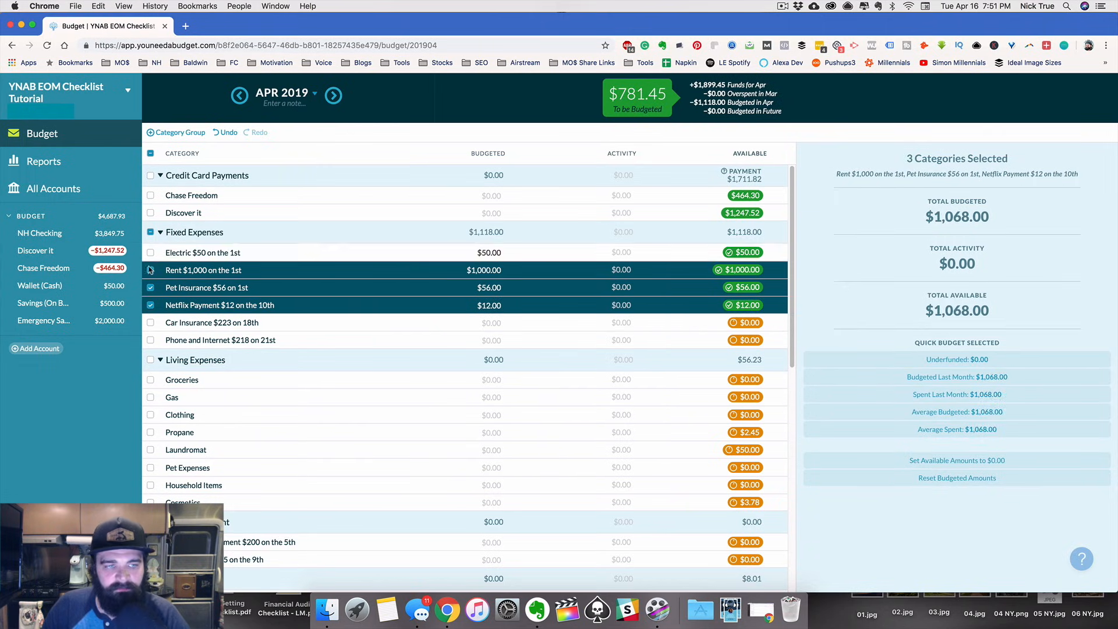
left_click(150, 270)
left_click(150, 288)
left_click(150, 305)
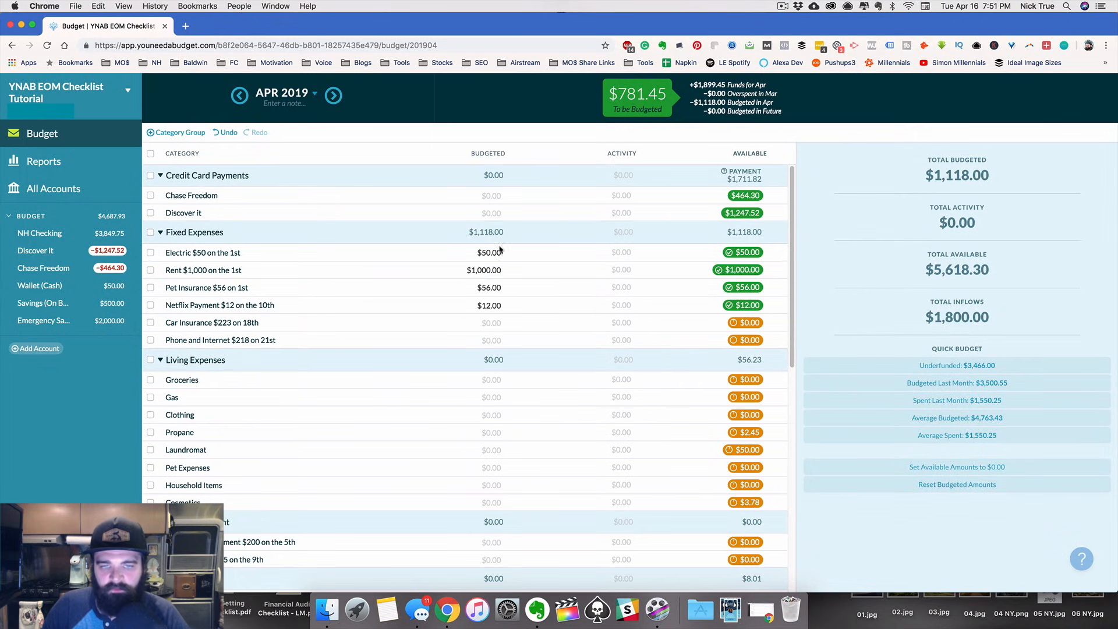
Budget $200 for Groceries and $100 for Gas under Living Expenses
scroll(524, 239, "down", 2)
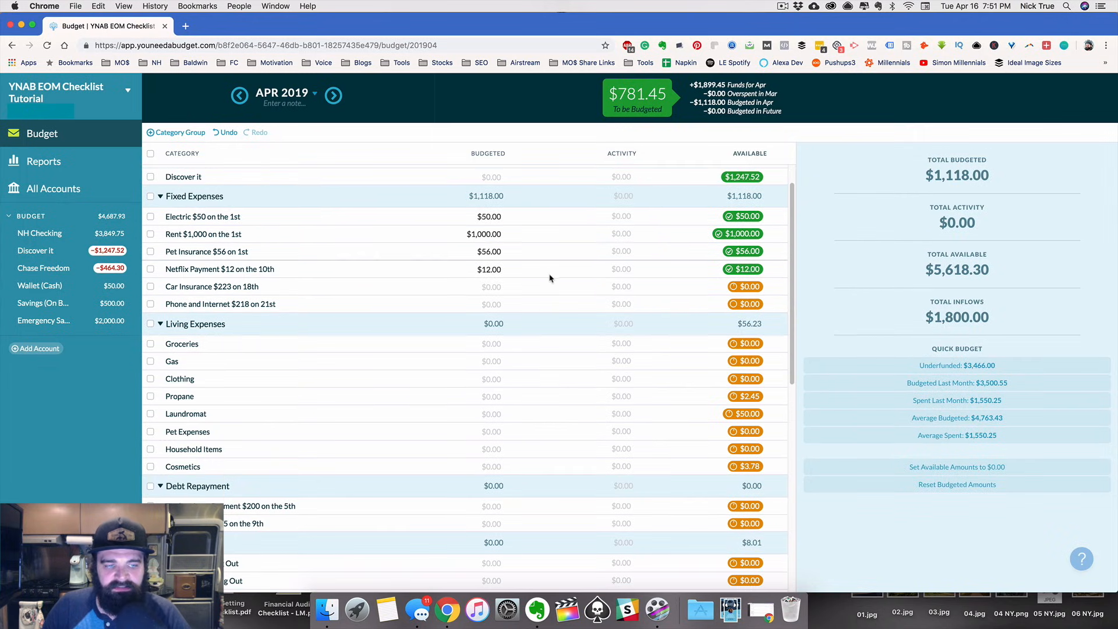
left_click(487, 331)
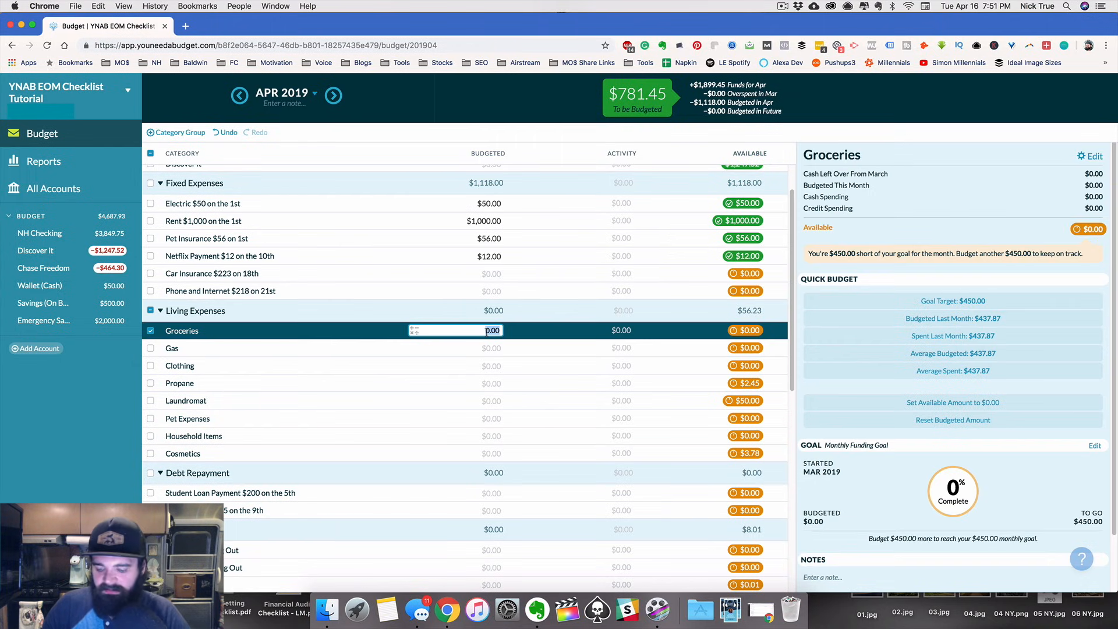
type("200")
key("Return")
key("Down")
type("100")
key("Return")
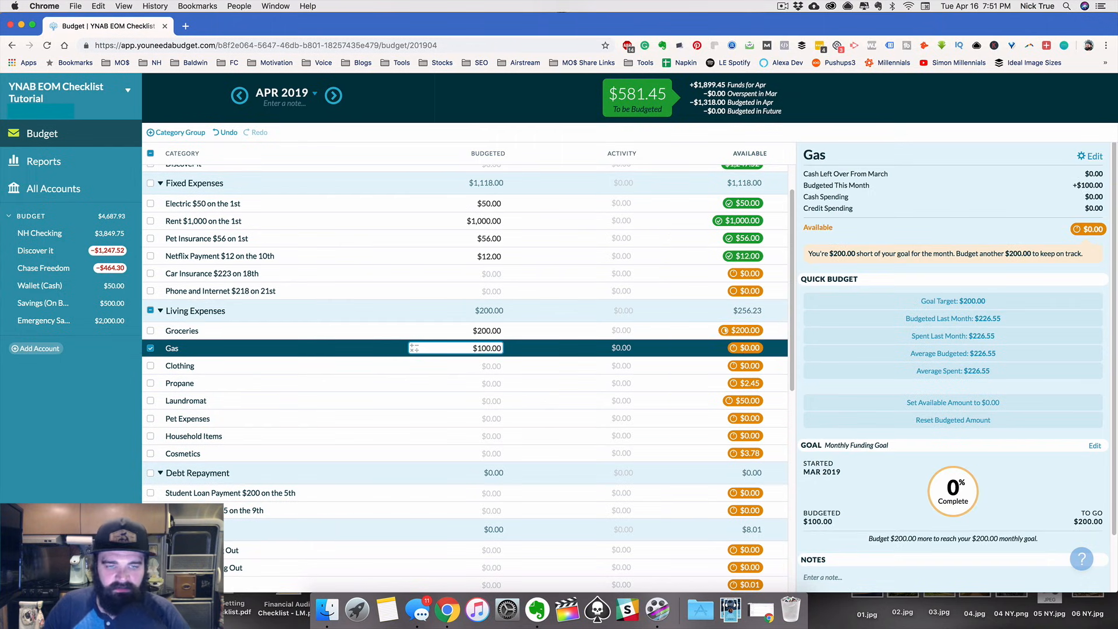
Budget $50 for Clothing and $50 for Propane under Living Expenses
left_click(491, 365)
type("50")
key("Return")
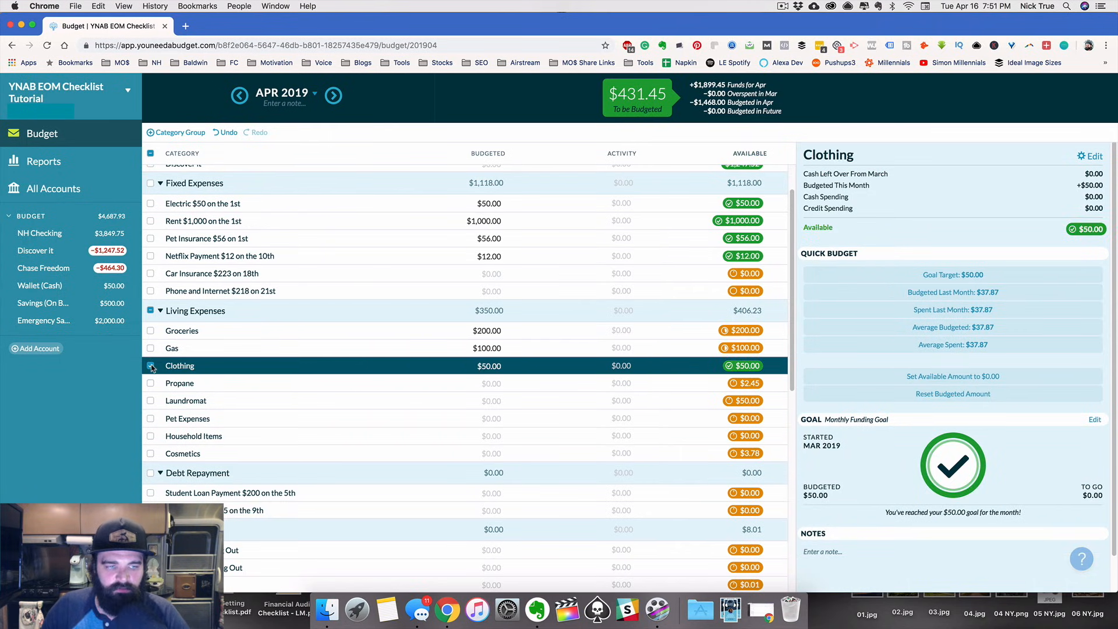
left_click(152, 367)
left_click(458, 383)
type("50")
key("Return")
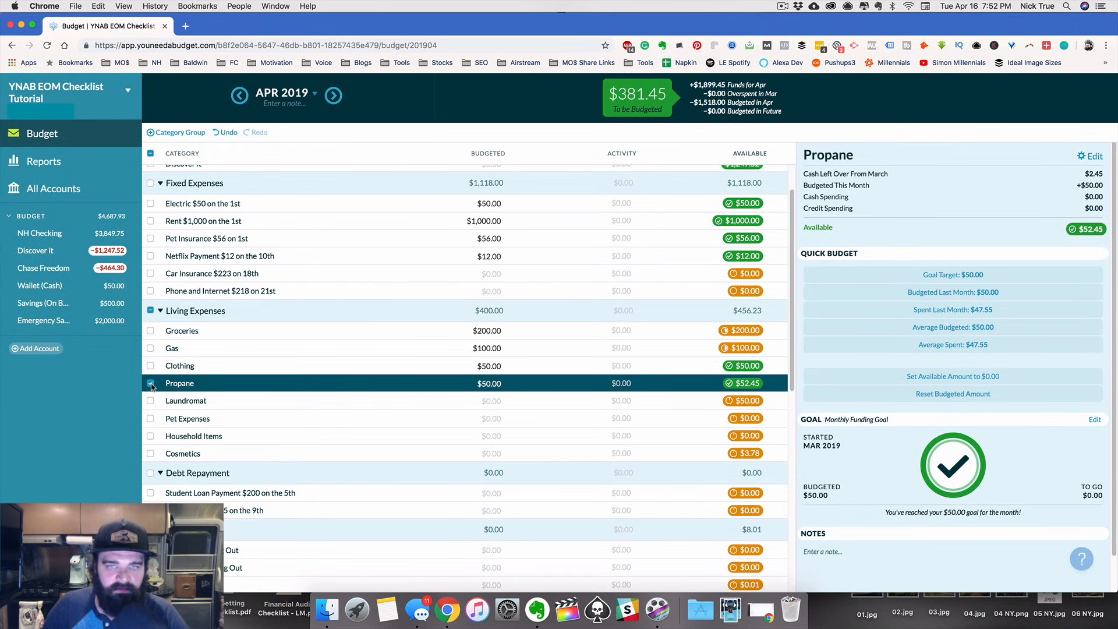
left_click(151, 384)
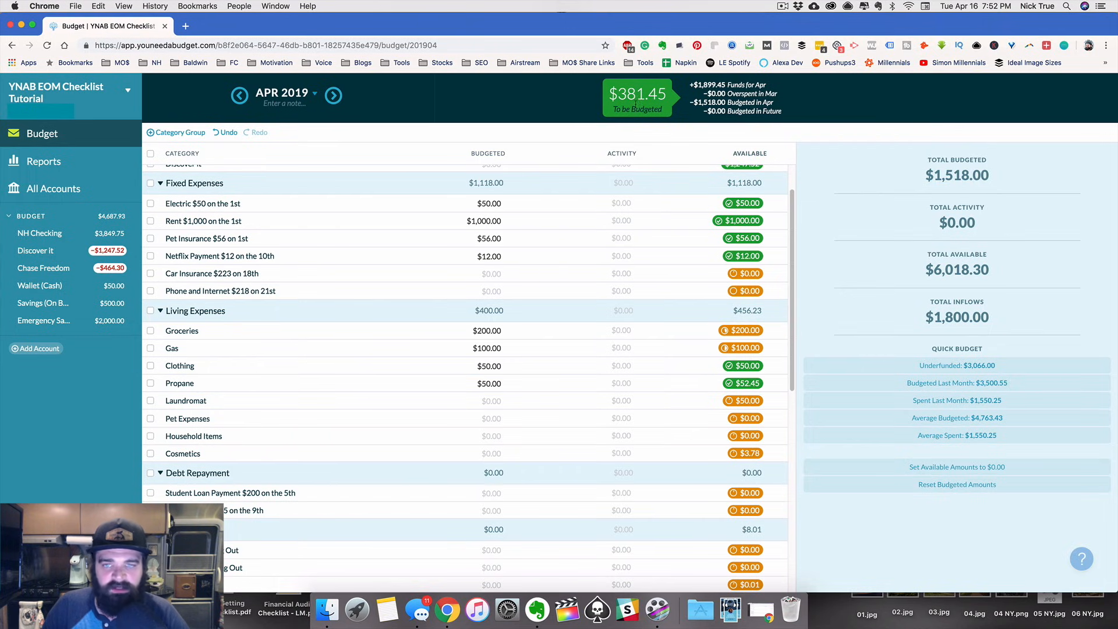
Fund the Debt Repayment categories with $200 for the Student Loan Payment and $125 for the Car Payment
scroll(551, 330, "down", 1)
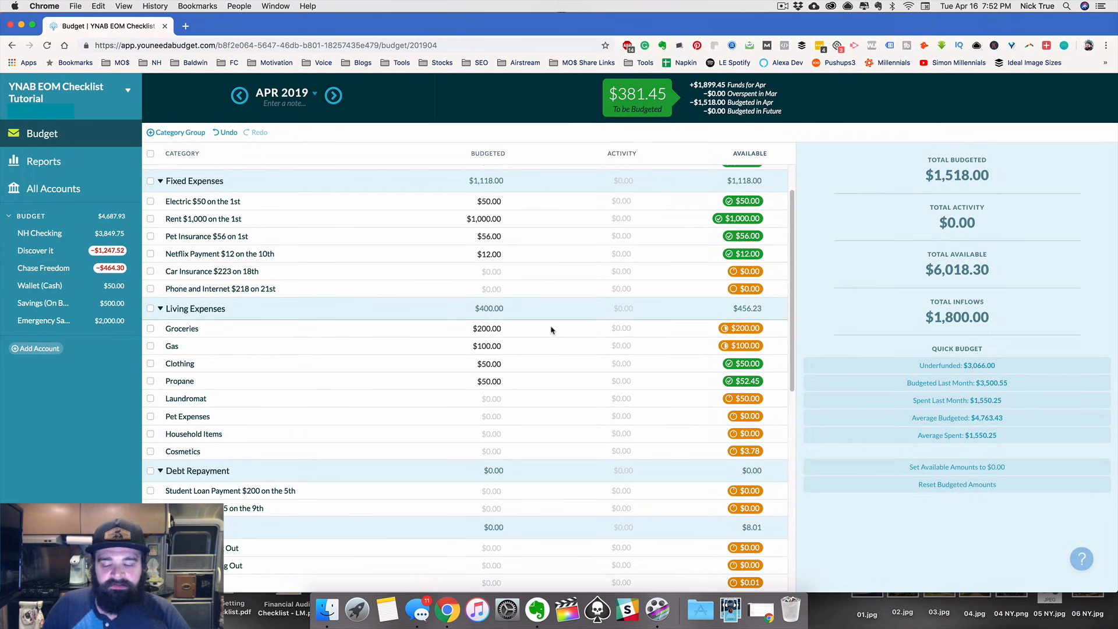
scroll(551, 330, "down", 3)
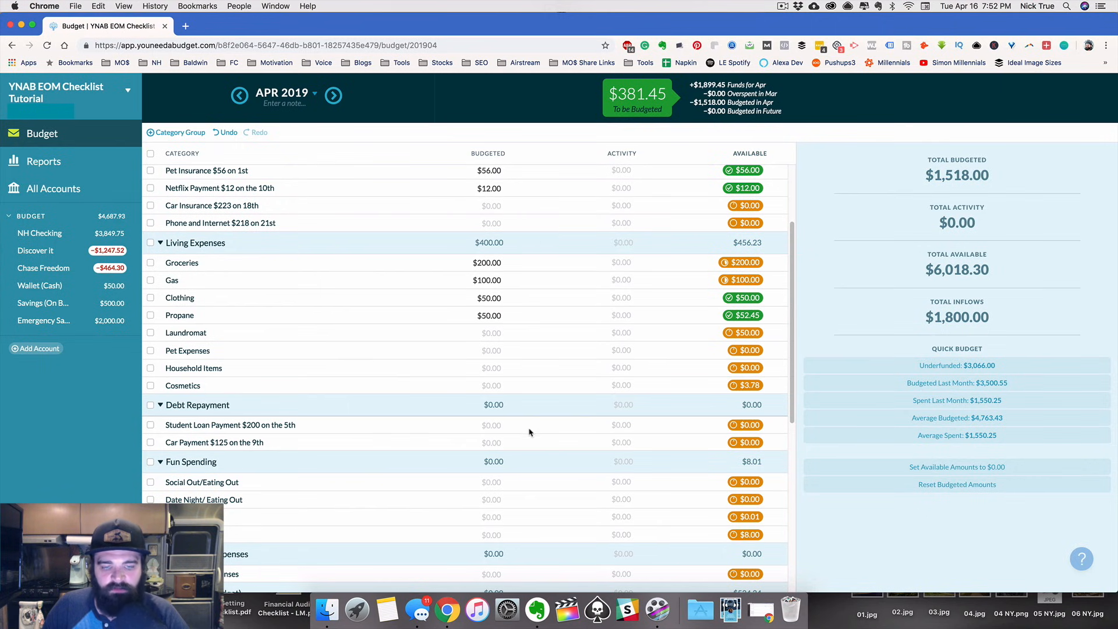
left_click(530, 432)
left_click(910, 304)
left_click(492, 443)
left_click(955, 297)
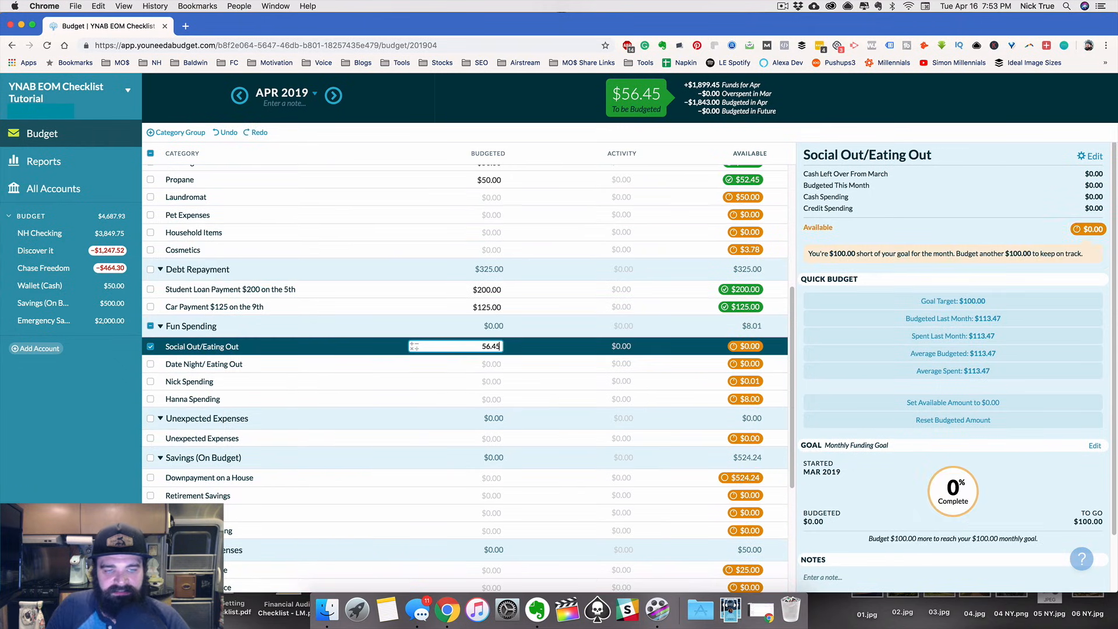
Budget the remaining $56.45 to Social Out/Eating Out under Fun Spending
key("Return")
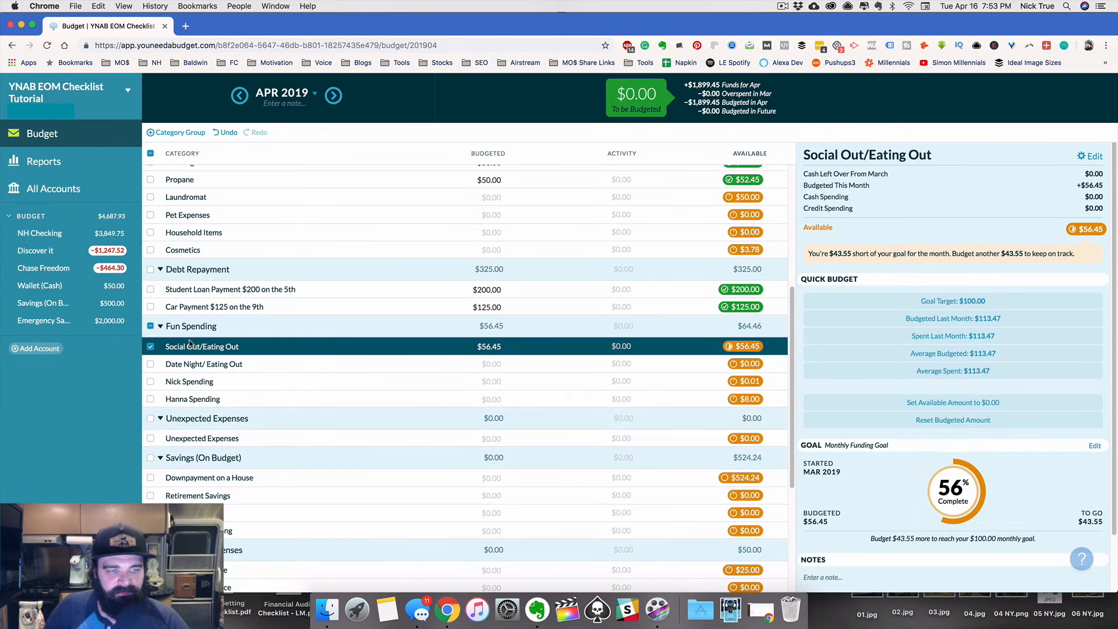
left_click(152, 347)
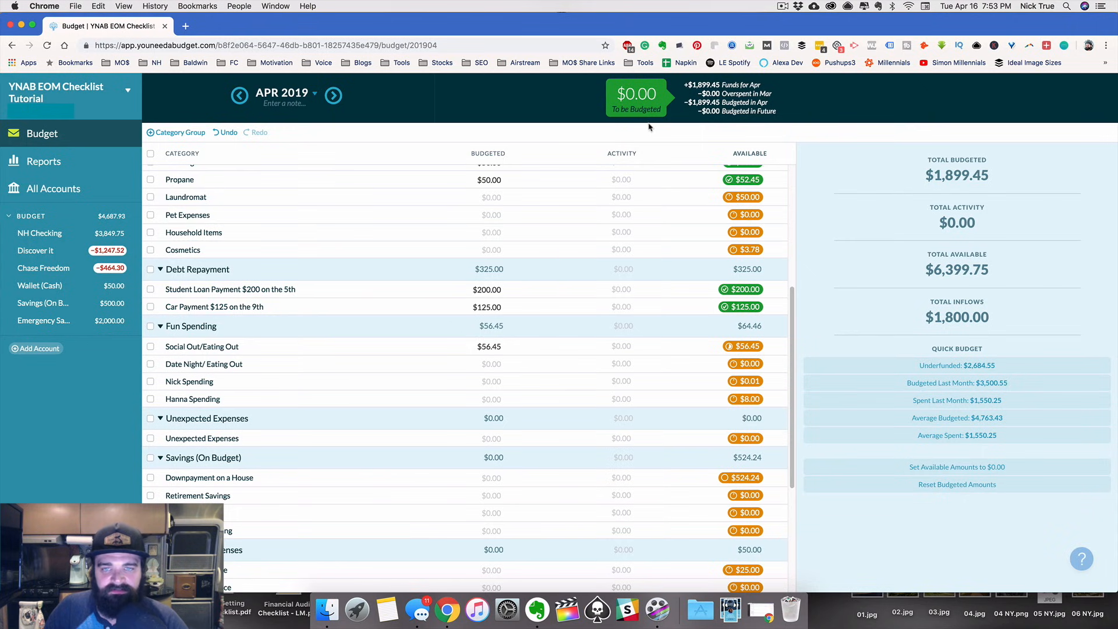
scroll(569, 262, "up", 5)
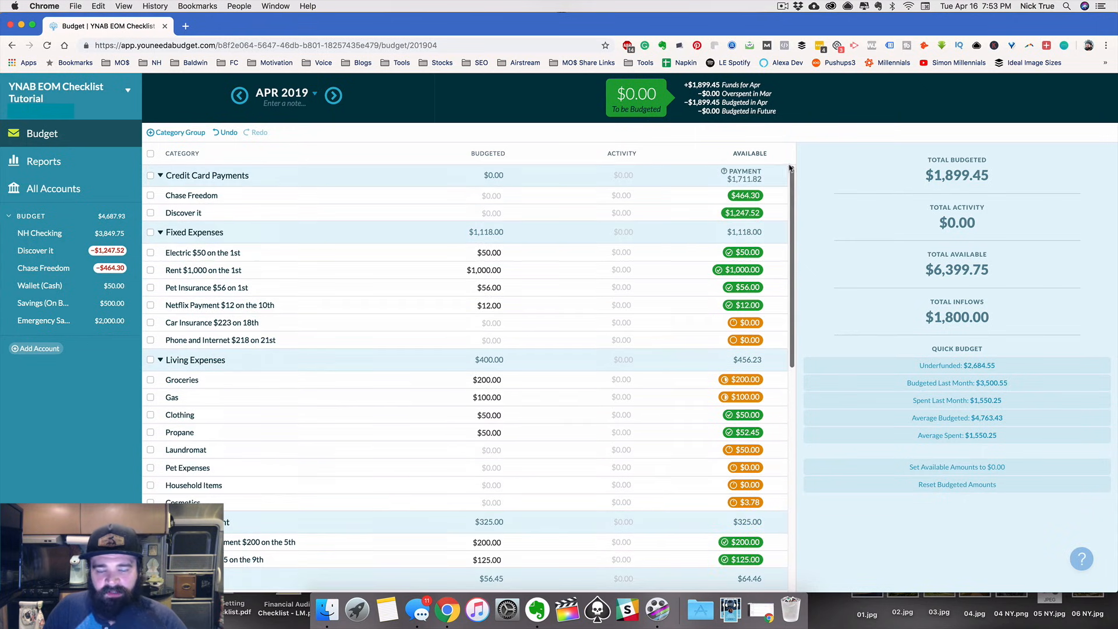